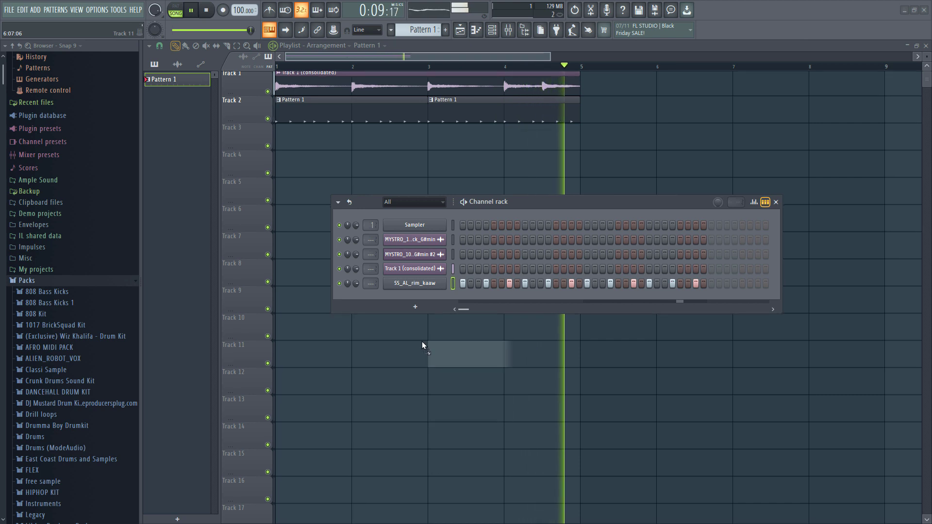
Add the AB_AP_Fant…Shot_Cap_ one-shot as a new channel below SS_AL_rim_kaaw and fill every fourth step.
drag(421, 342, 412, 295)
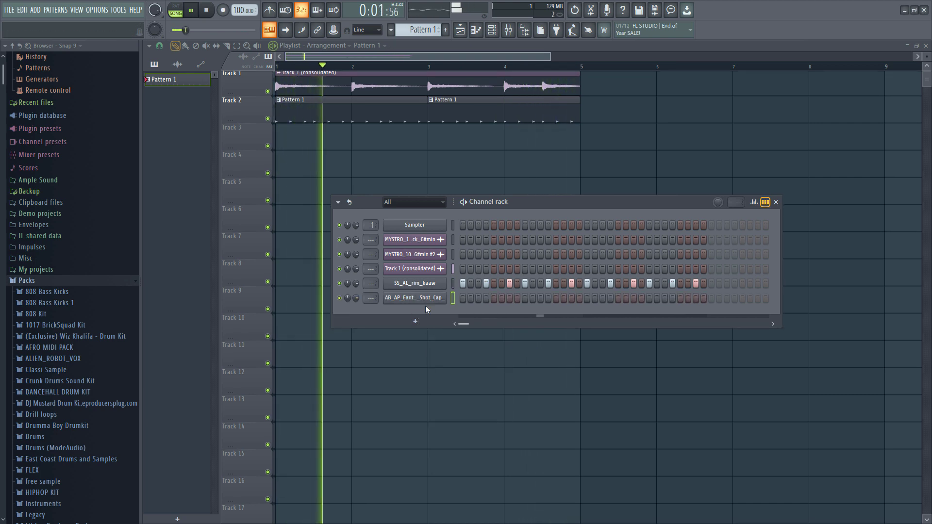
right_click(440, 297)
click(573, 346)
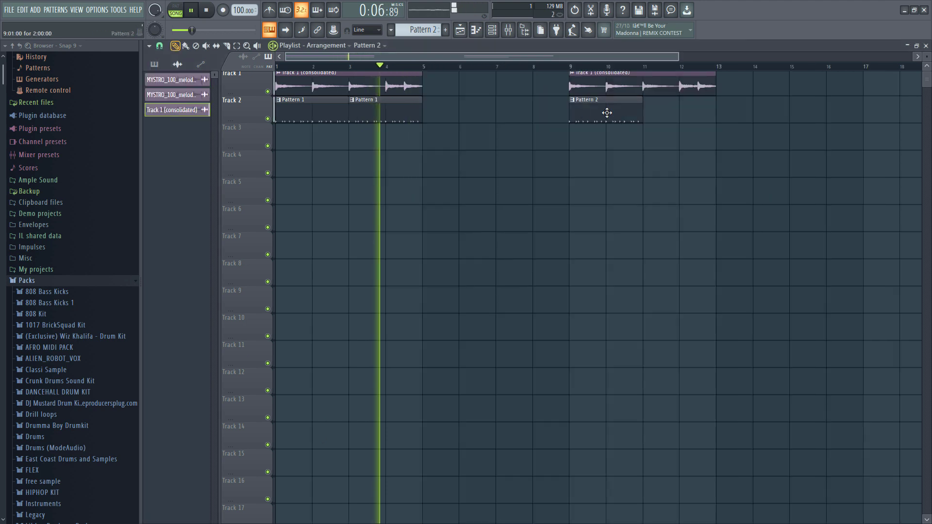
Duplicate the Pattern 2 clip on Track 2 to bar 11 and loop playback over bars 9 to 13.
click(607, 116)
key(ctrl+b)
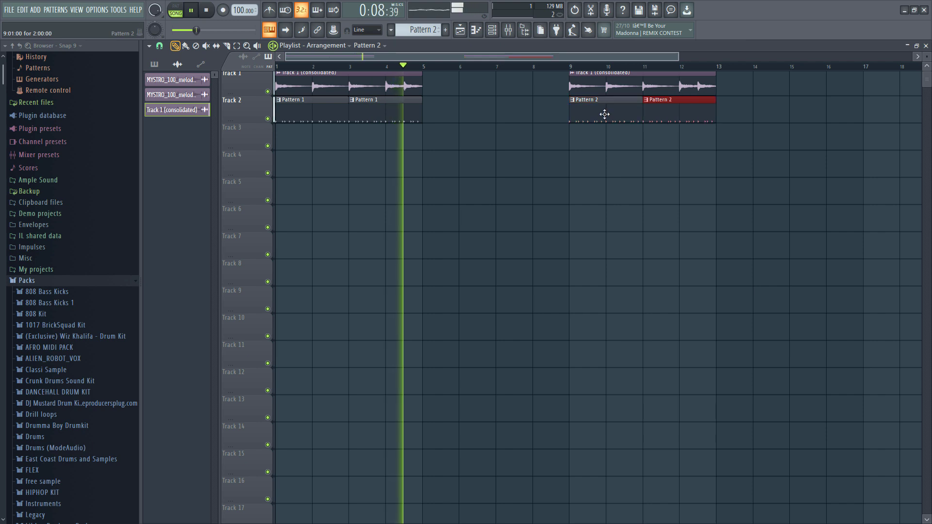
drag(580, 72, 722, 95)
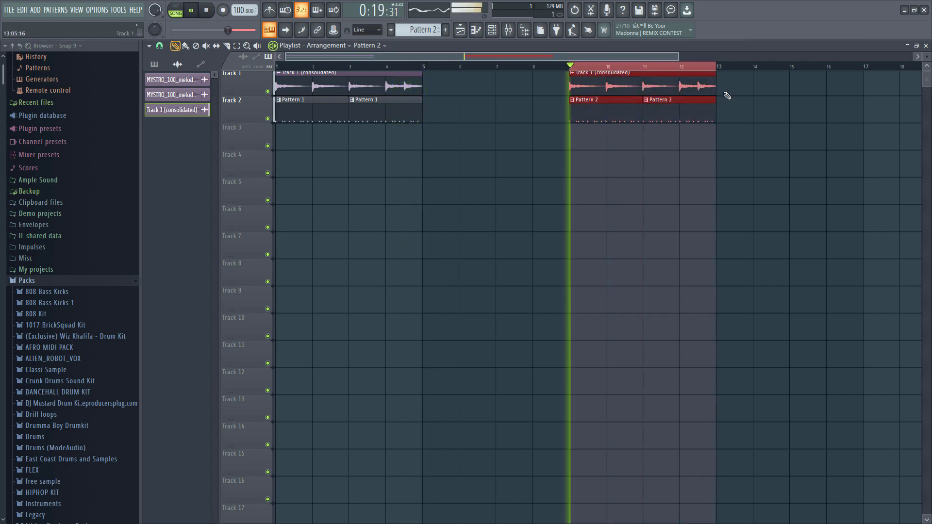
key(space)
key(space)
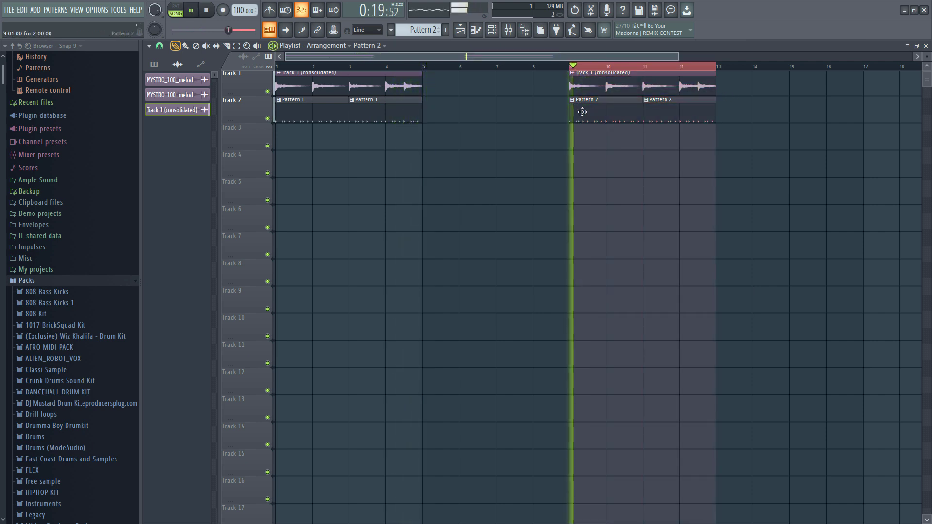
Clear steps 5, 9, 21 and 25 of the AB_AP_Fant…Shot_Cap_ channel and adjust the SS_AL_rim_kaaw channel volume.
click(491, 33)
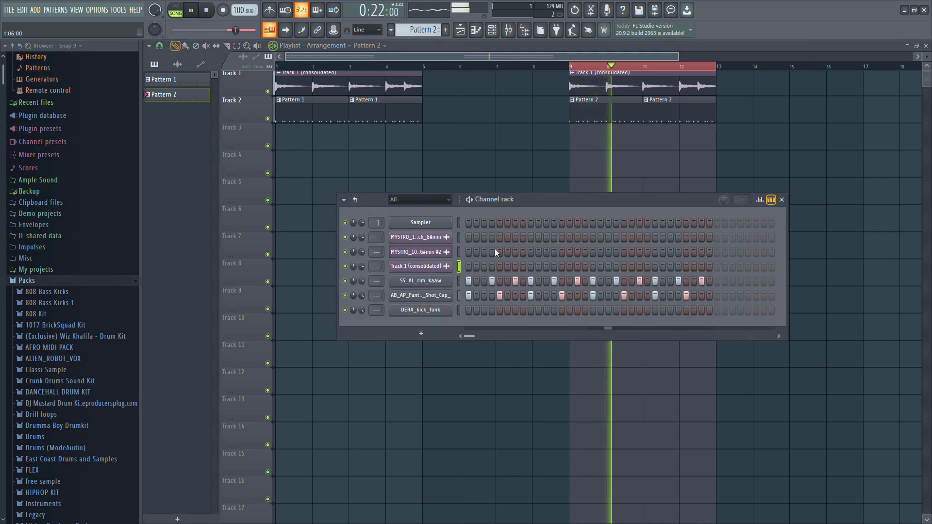
click(499, 295)
click(530, 295)
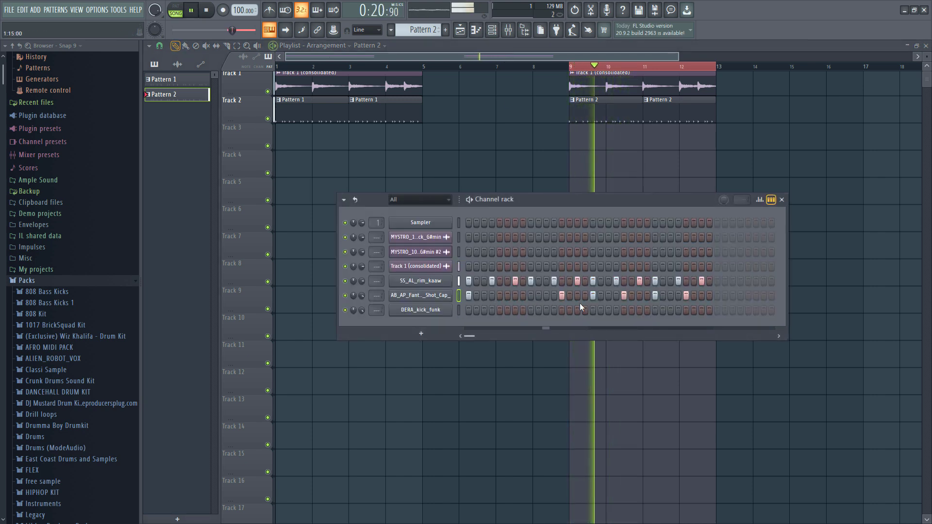
click(624, 295)
click(655, 295)
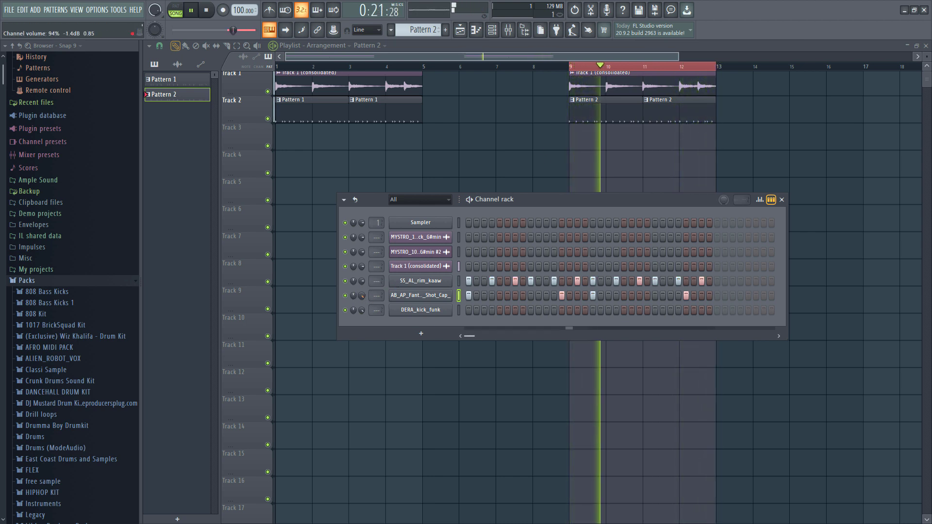
drag(362, 281, 353, 272)
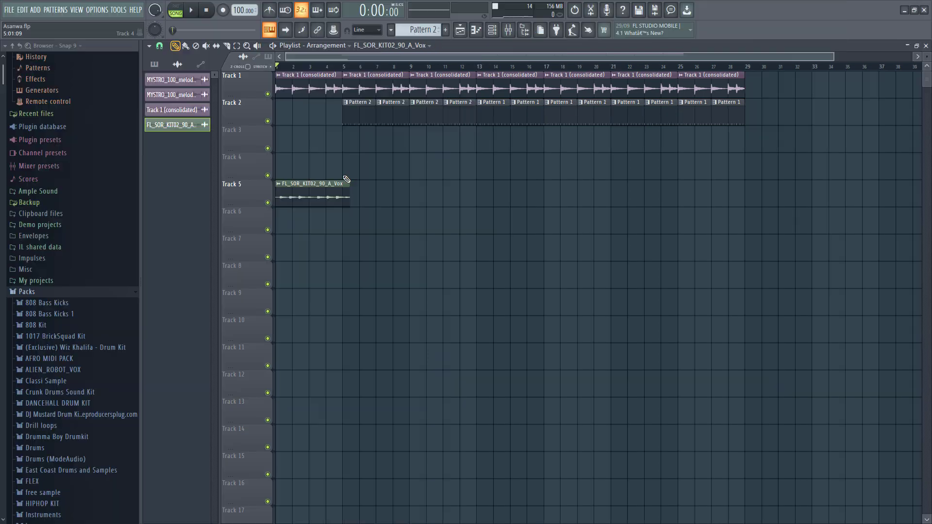
Time-stretch the FL_SOR_KIT02_90_A_Vox clip on Track 5 to 4 bars using the Stretch mode.
scroll(328, 182, up, 3)
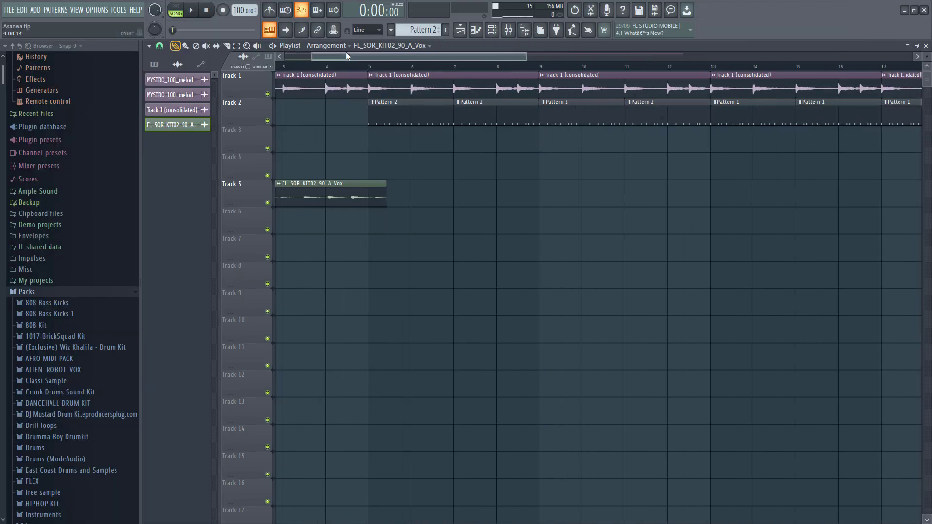
drag(347, 55, 321, 56)
double_click(364, 187)
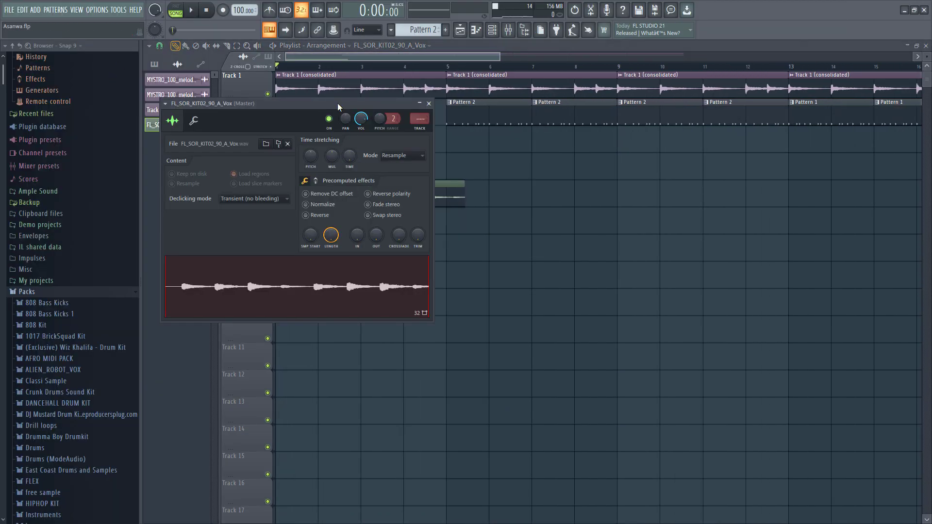
drag(337, 103, 682, 296)
right_click(692, 348)
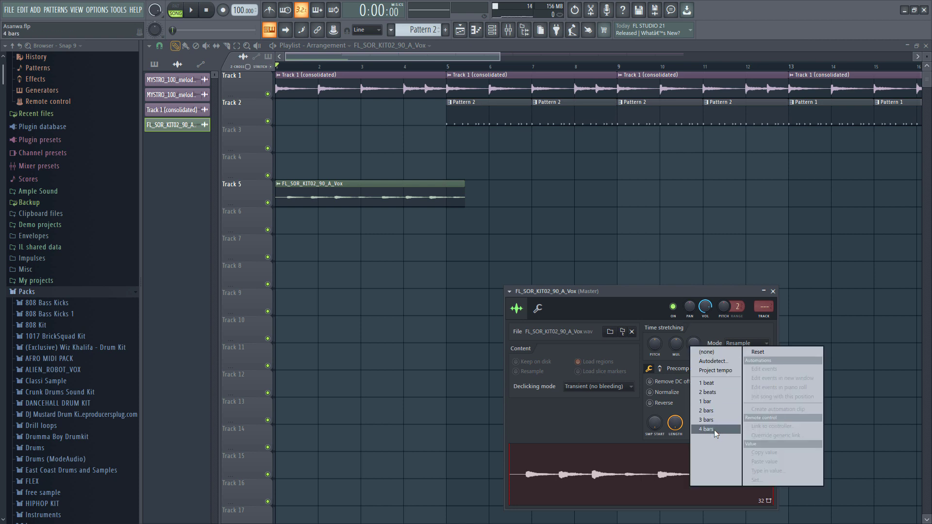
click(708, 429)
click(742, 343)
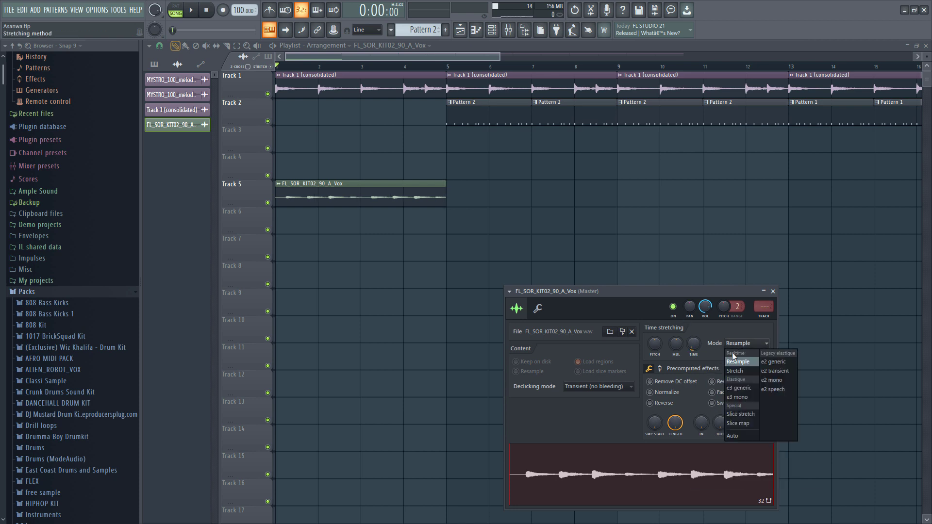
click(732, 373)
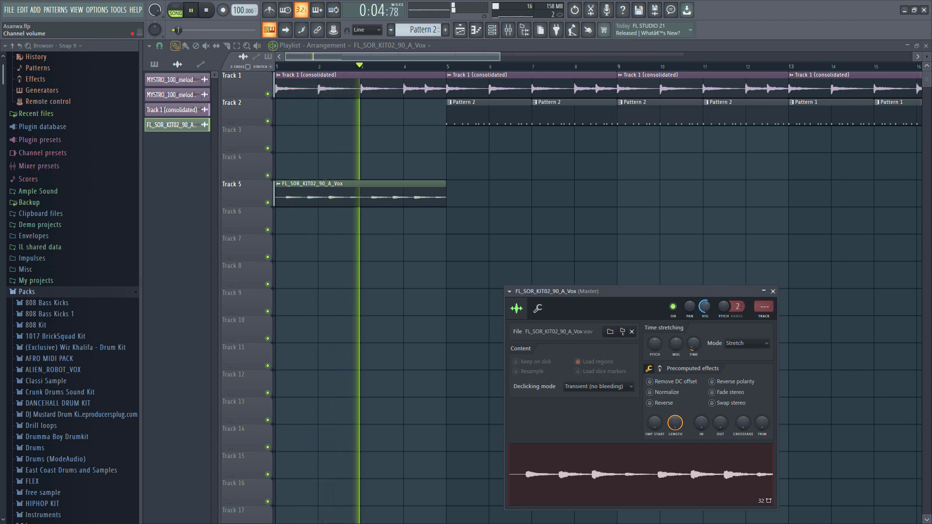
Duplicate the FL_SOR_KIT02_90_A_Vox clip repeatedly along Track 5 up to bar 29.
drag(460, 194, 570, 204)
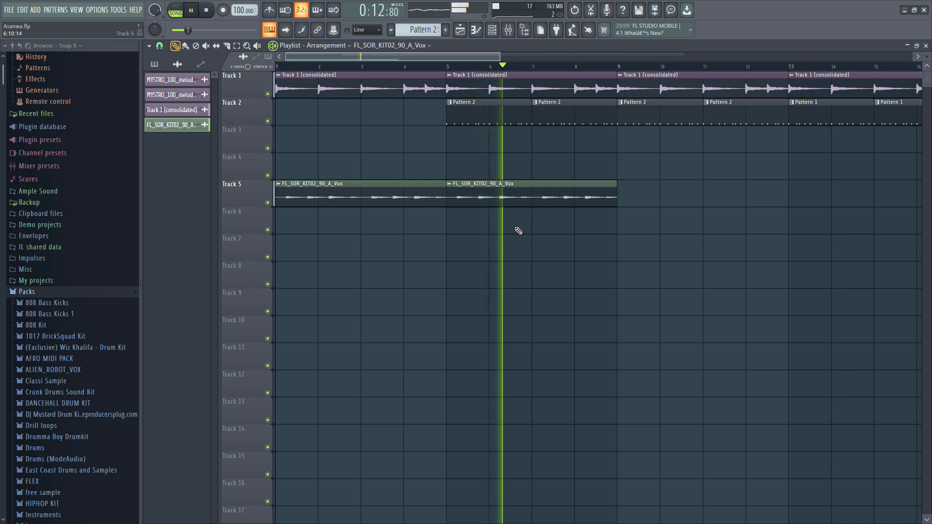
scroll(518, 230, down, 2)
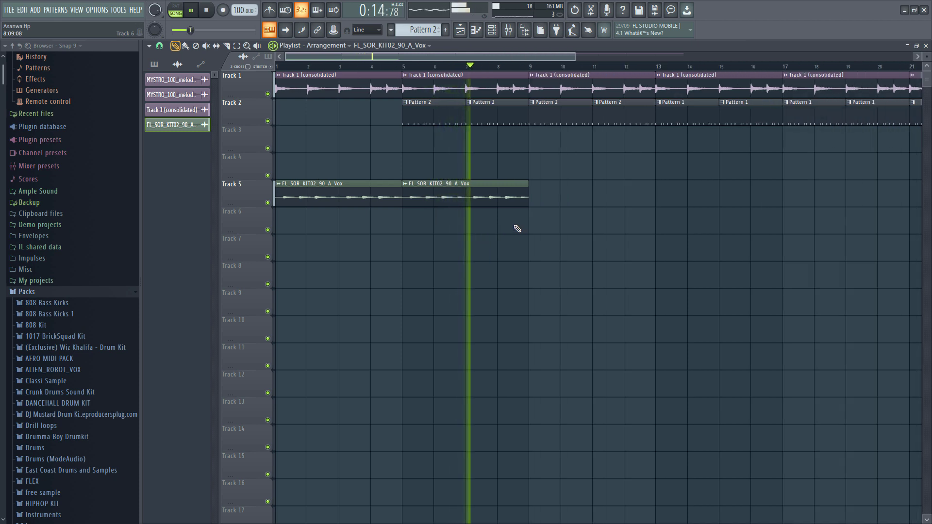
drag(517, 229, 483, 225)
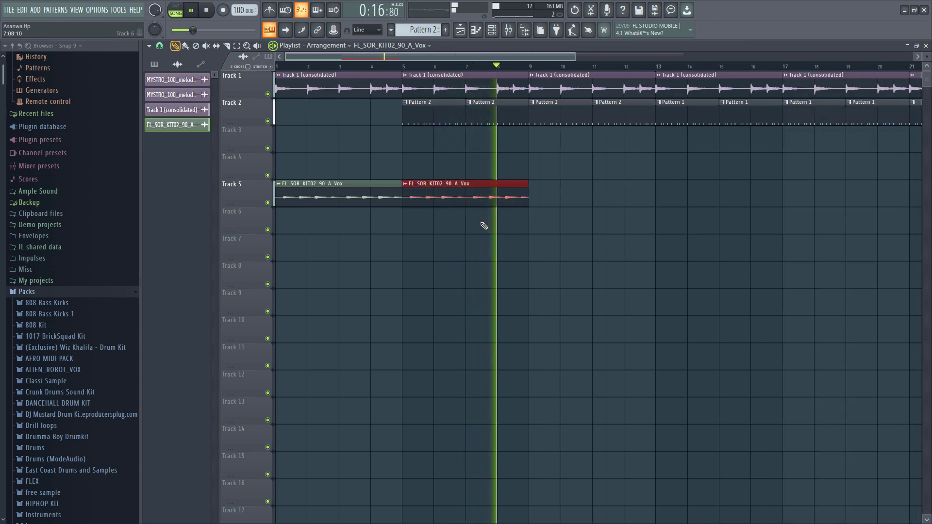
key(ctrl+b)
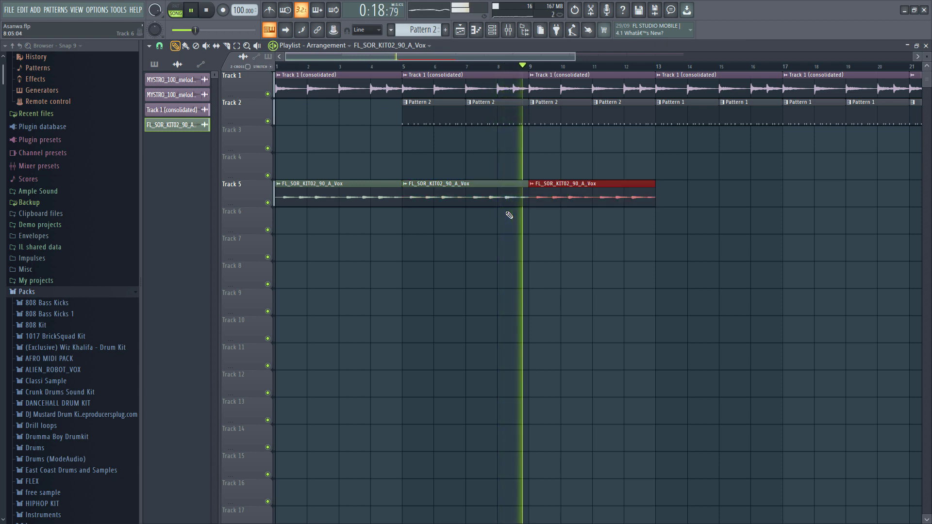
key(ctrl+b)
scroll(508, 216, down, 3)
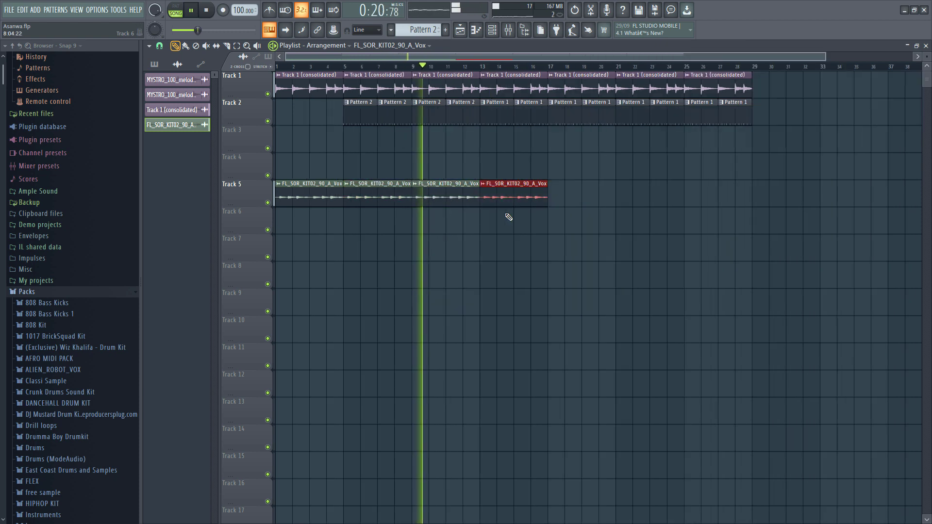
key(ctrl+b)
key(ctrl+b)
key(ctrl+b)
click(464, 227)
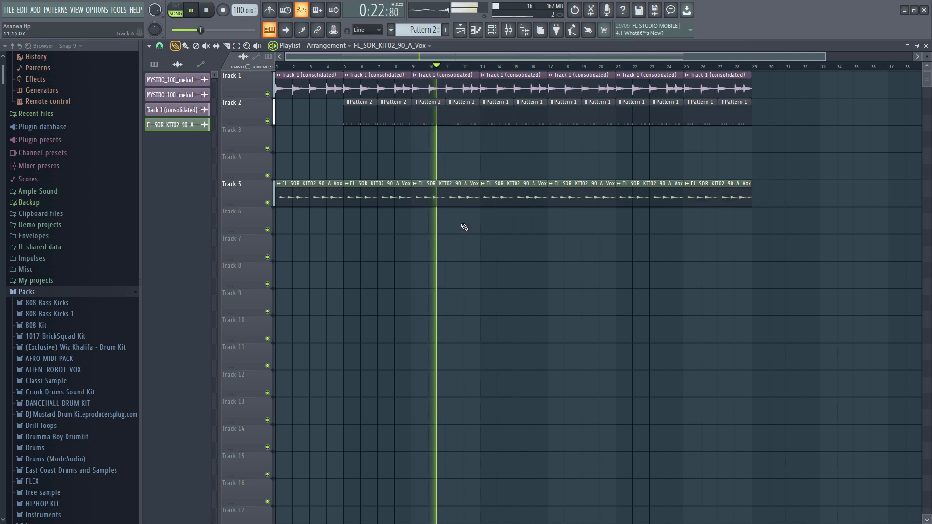
Reset the pitch of the FL_SOR_KIT02_90_A_Vox sample and set its time-stretching mode to Auto.
double_click(456, 201)
key(space)
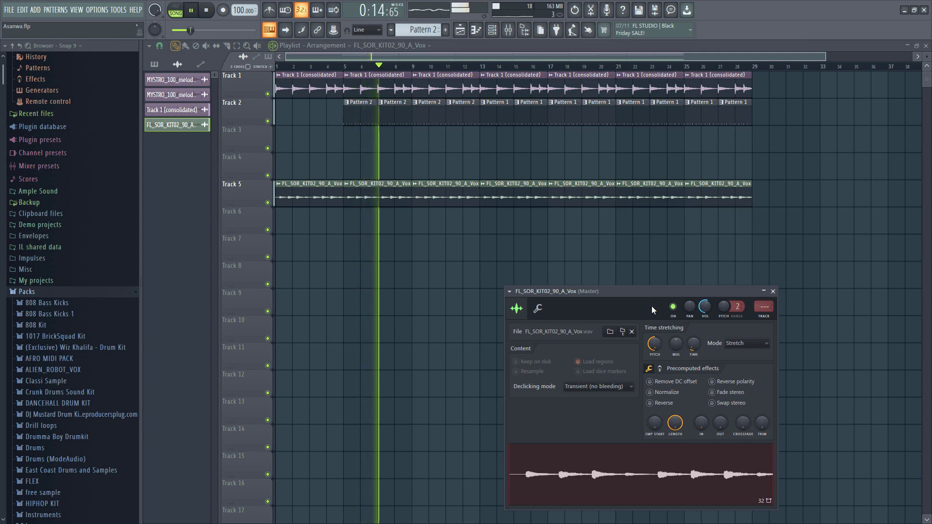
right_click(655, 344)
click(668, 350)
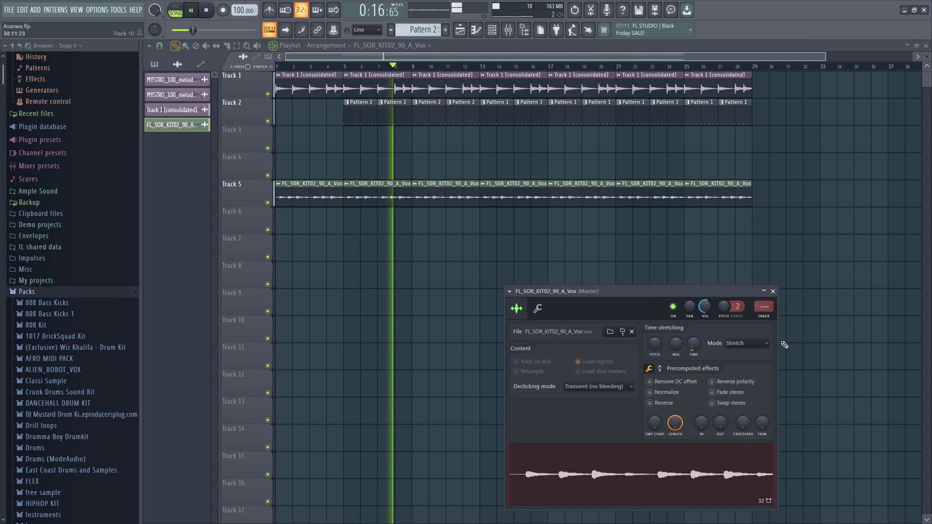
click(747, 343)
click(732, 436)
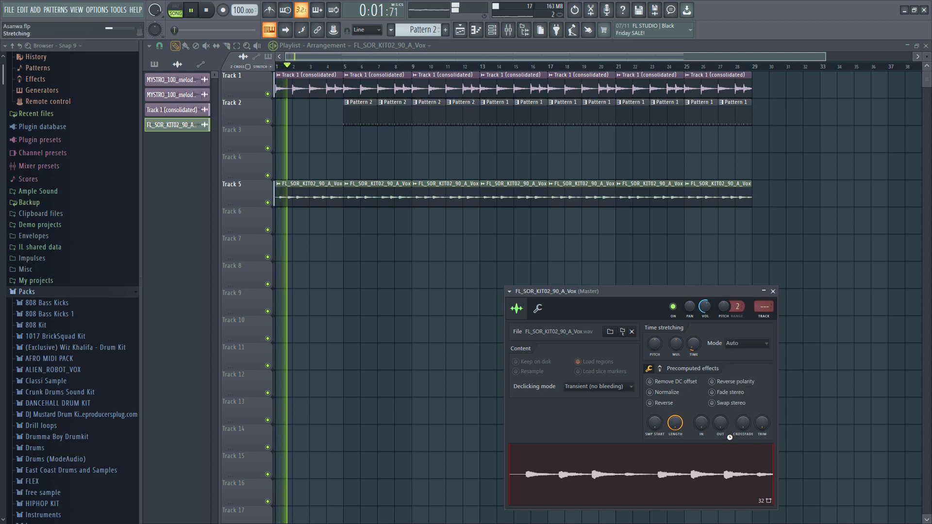
key(space)
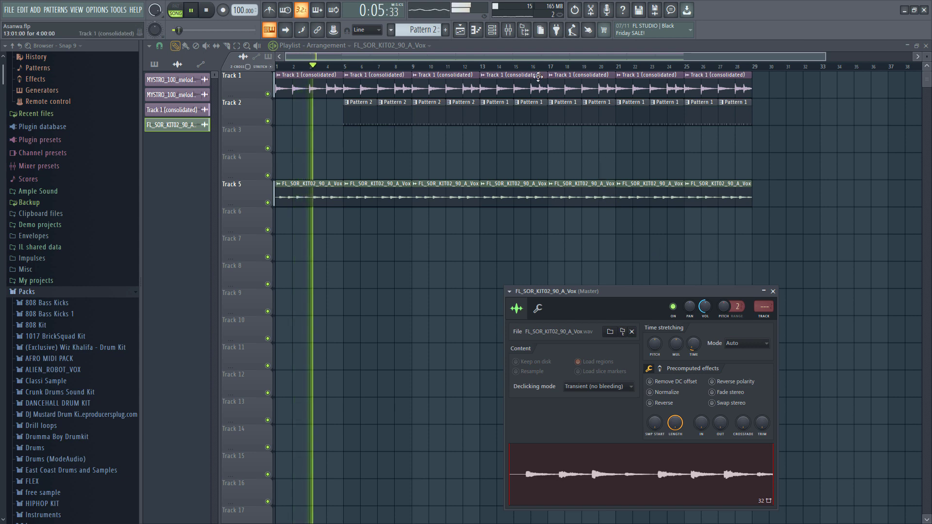
Route the FL_SOR_KIT02_90_A_Vox sample to mixer insert 2 and adjust that insert's stereo separation.
key(F9)
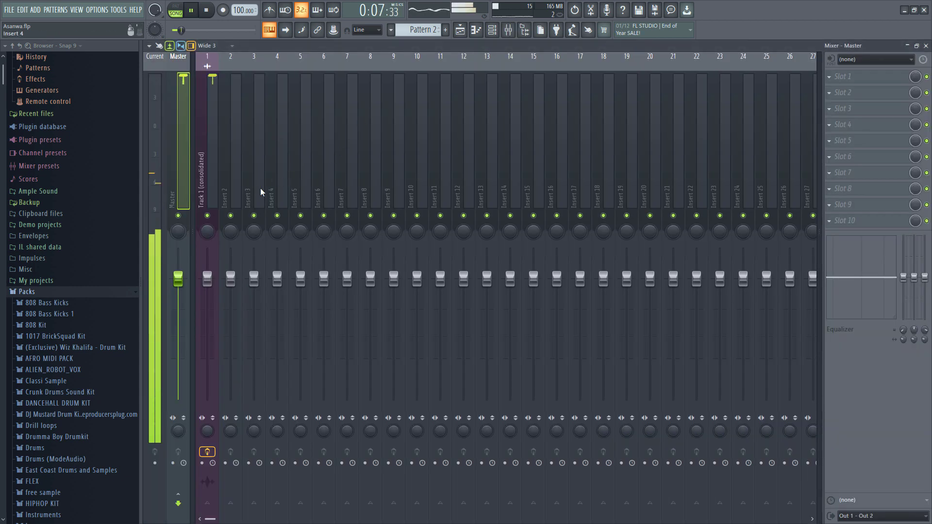
click(224, 194)
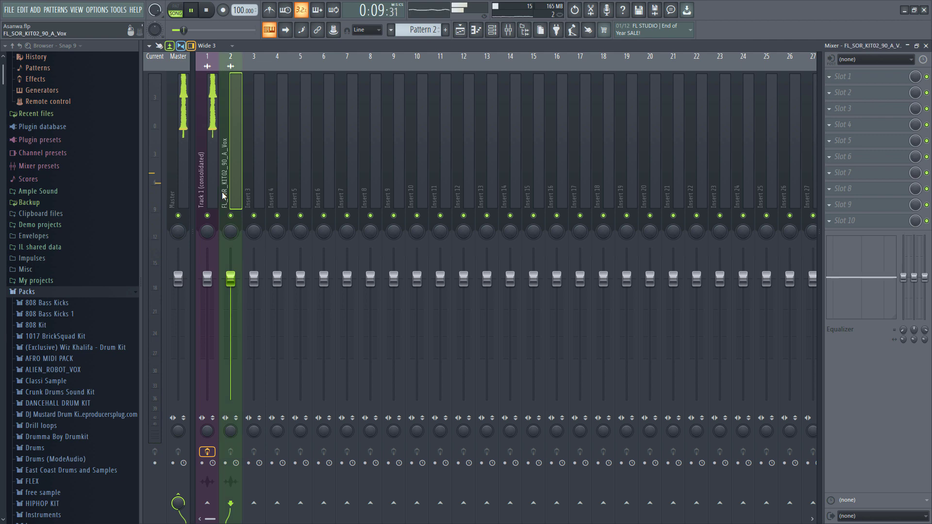
drag(232, 432, 232, 476)
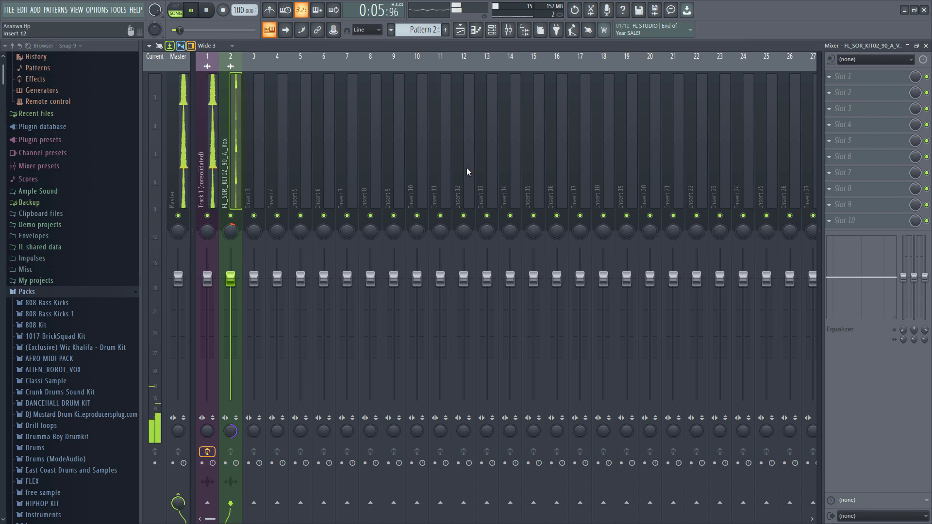
click(925, 46)
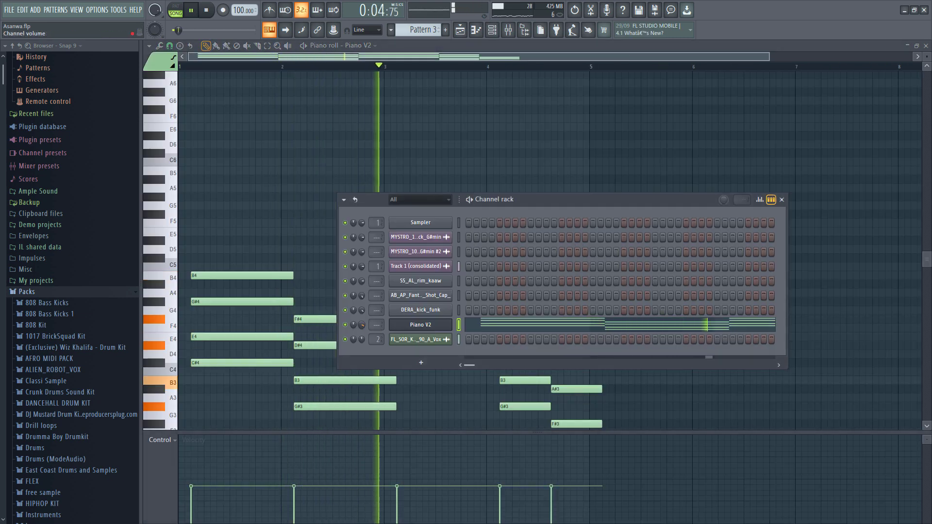
Shorten the last Piano V2 chord (C#4, A#3, F#3) in Pattern 3 to end at bar 5.
right_click(341, 262)
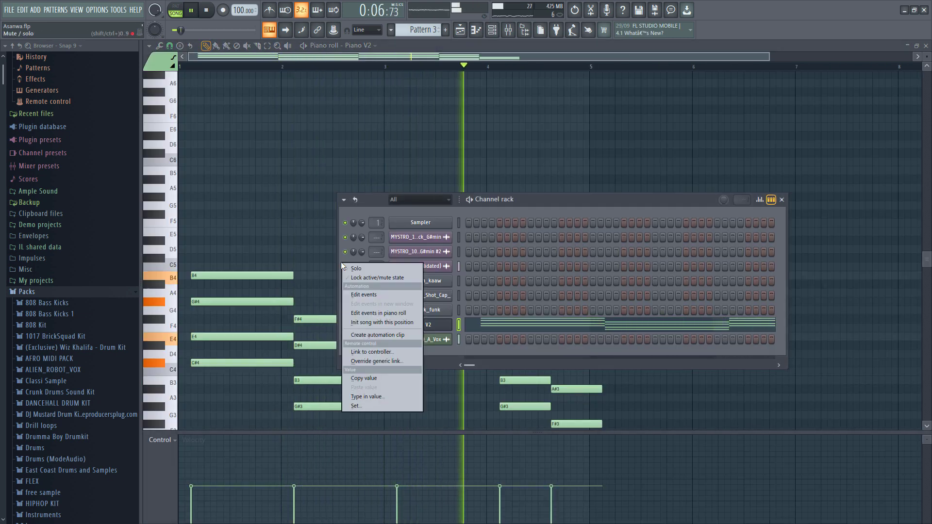
click(332, 230)
scroll(333, 230, down, 3)
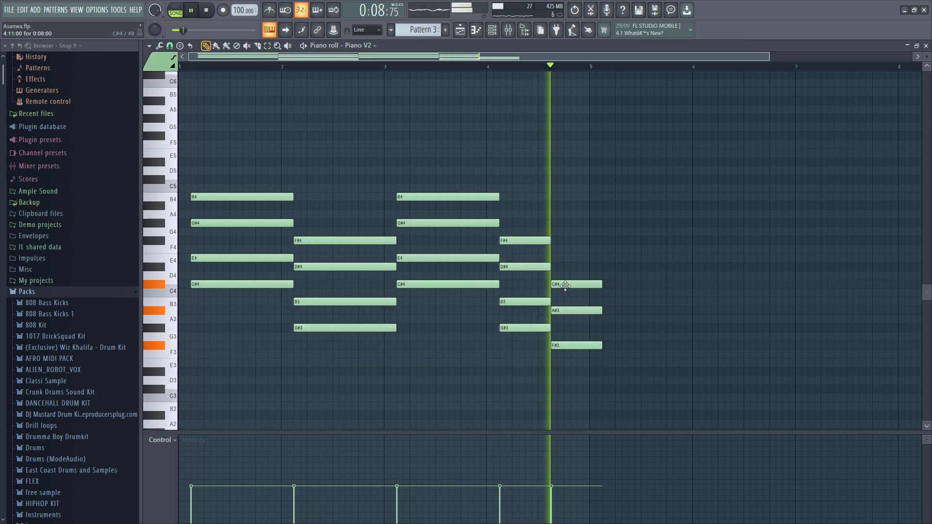
drag(593, 281, 588, 344)
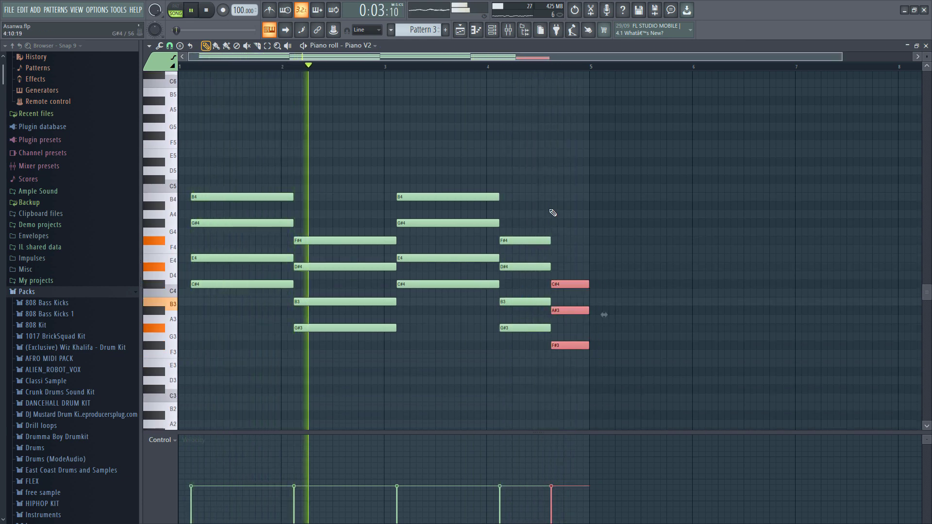
right_click(549, 185)
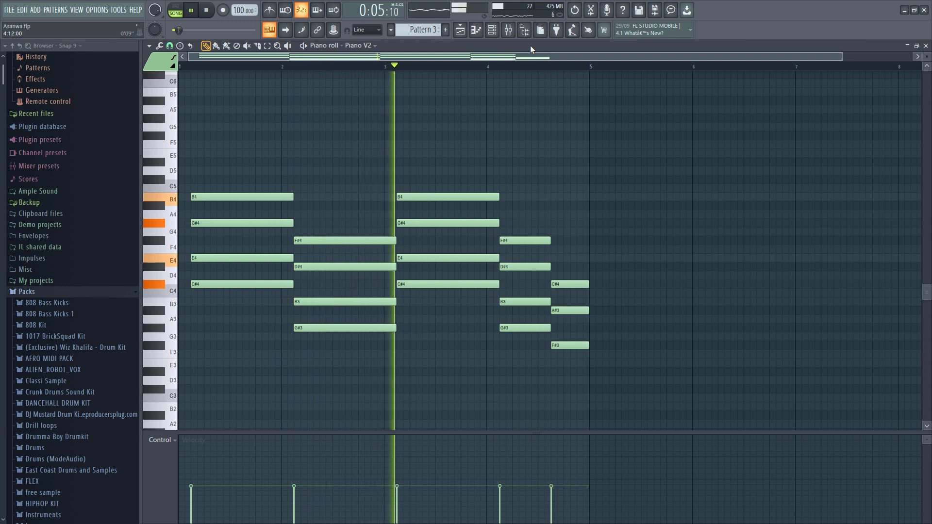
Duplicate the Pattern 3 clip on Track 6 of the playlist six times in a row.
key(F5)
click(329, 228)
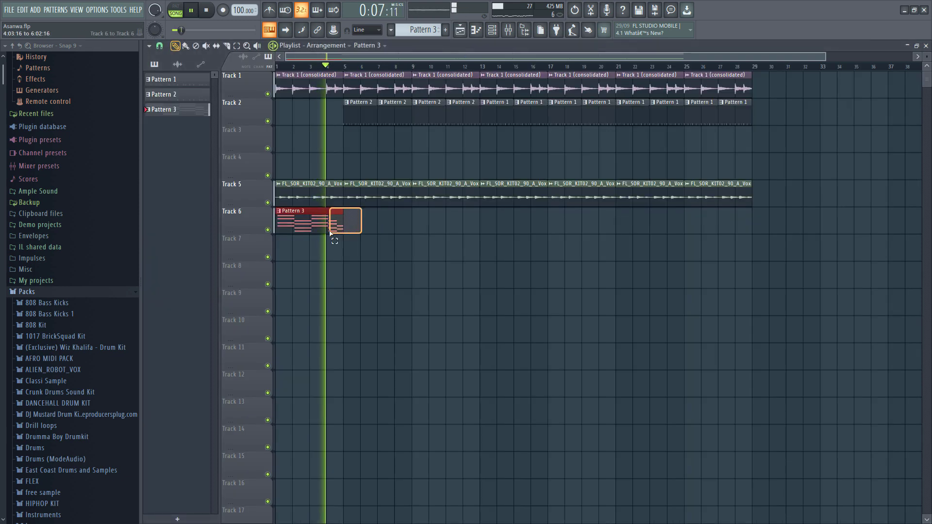
key(ctrl+b)
key(ctrl+b)
key(ctrl+b)
key(ctrl+b)
key(ctrl+b)
key(ctrl+b)
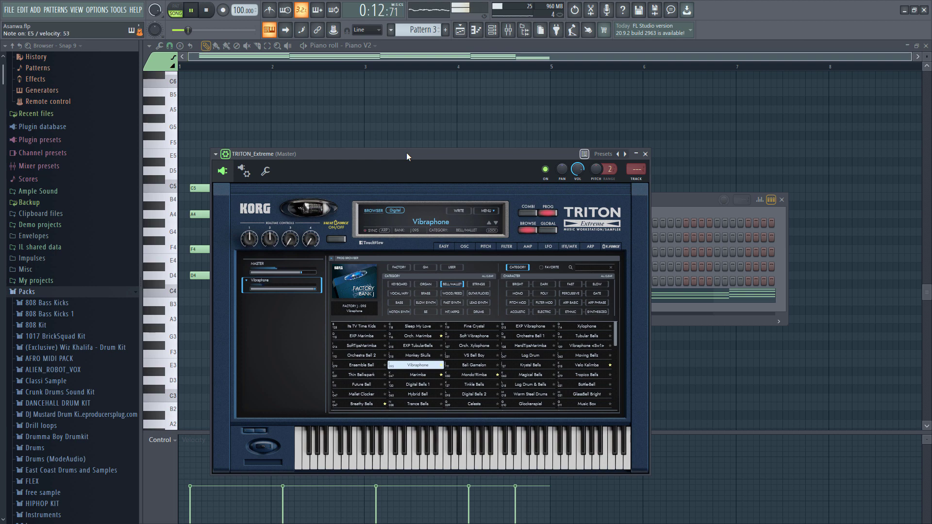
Pause the song playback.
click(191, 11)
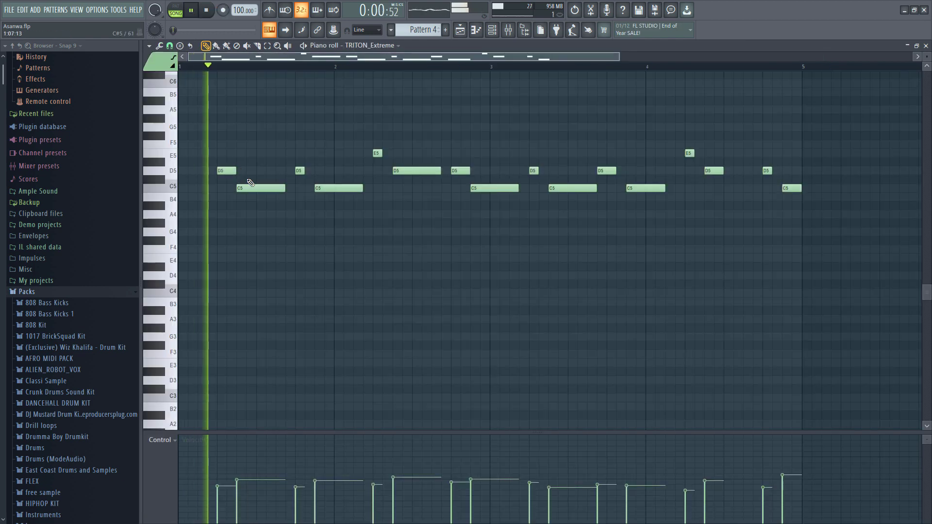
Shorten the last C5 in bar 2 of the Triton melody to end at bar 3 and delete every note from bar 3 onward.
key(space)
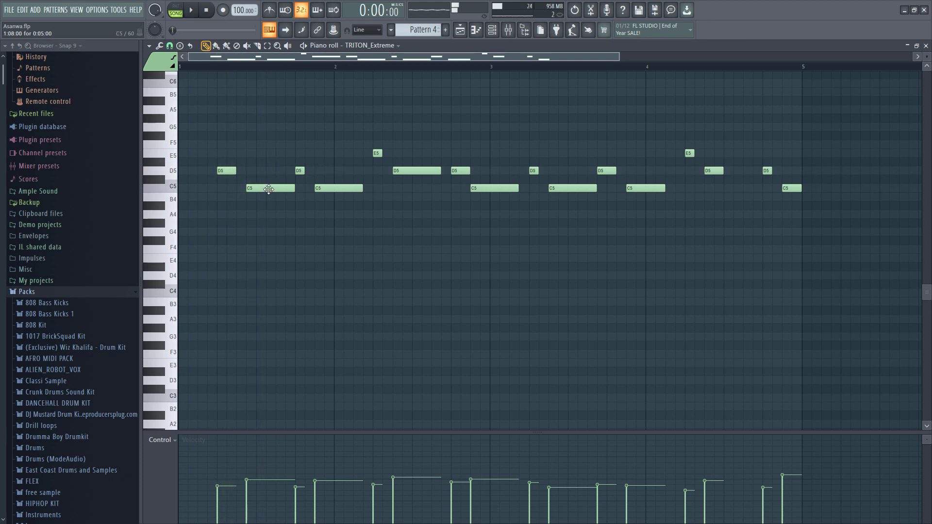
drag(270, 189, 261, 190)
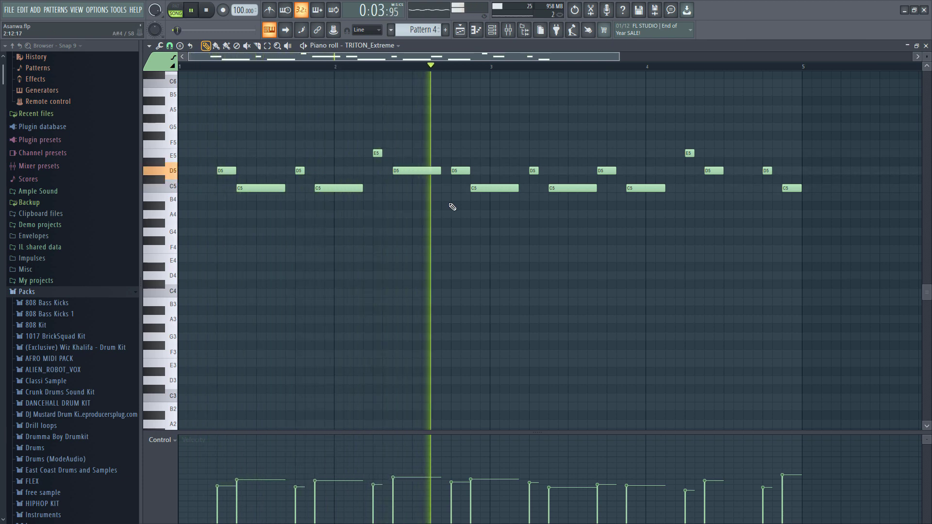
drag(519, 190, 495, 190)
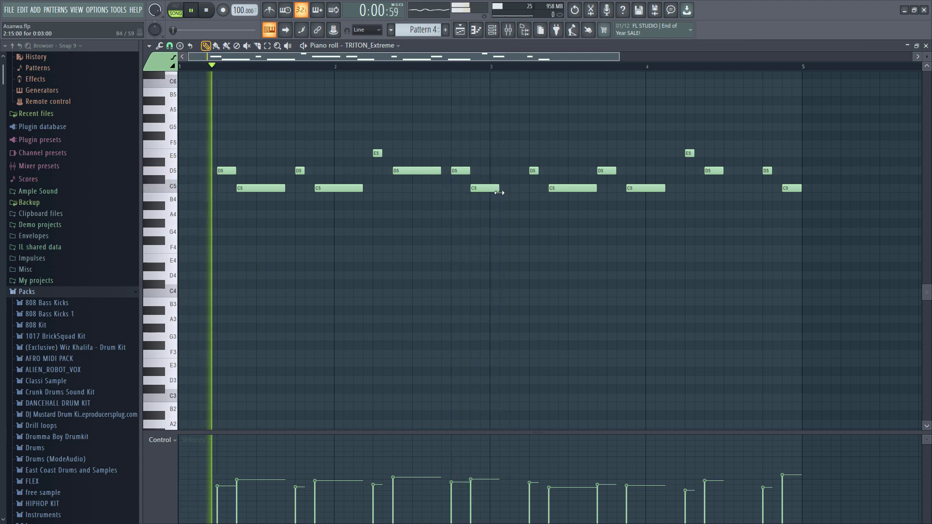
drag(528, 115, 891, 306)
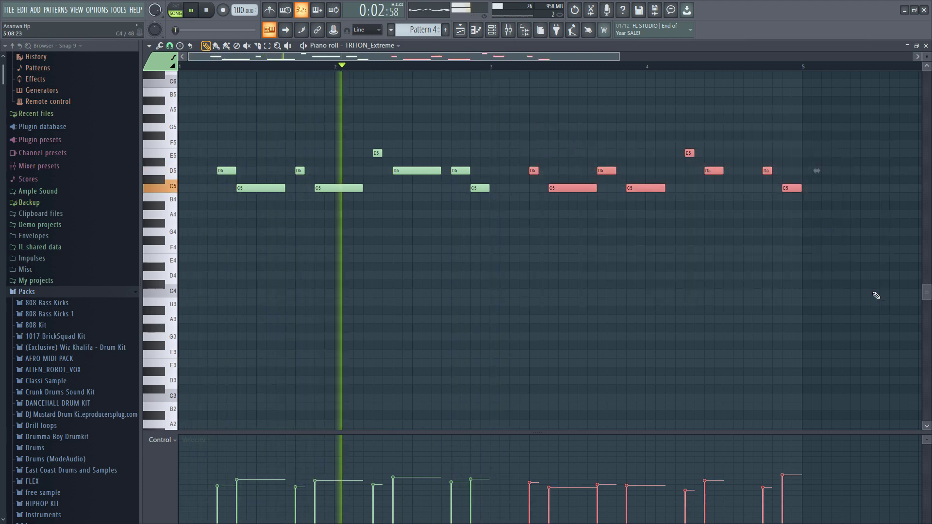
key(Delete)
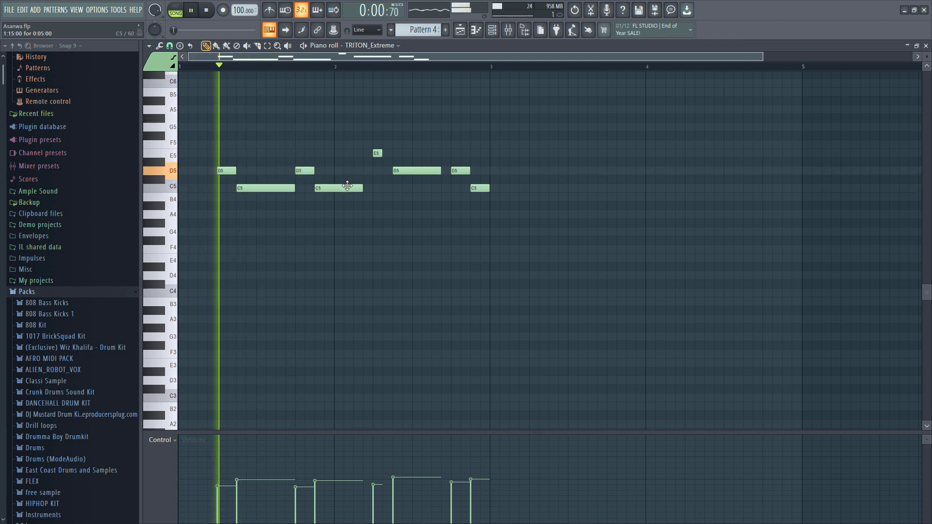
Lengthen the Triton melody's second C5, the E5 and the long D5 so each ends where the next note begins.
drag(363, 189, 373, 188)
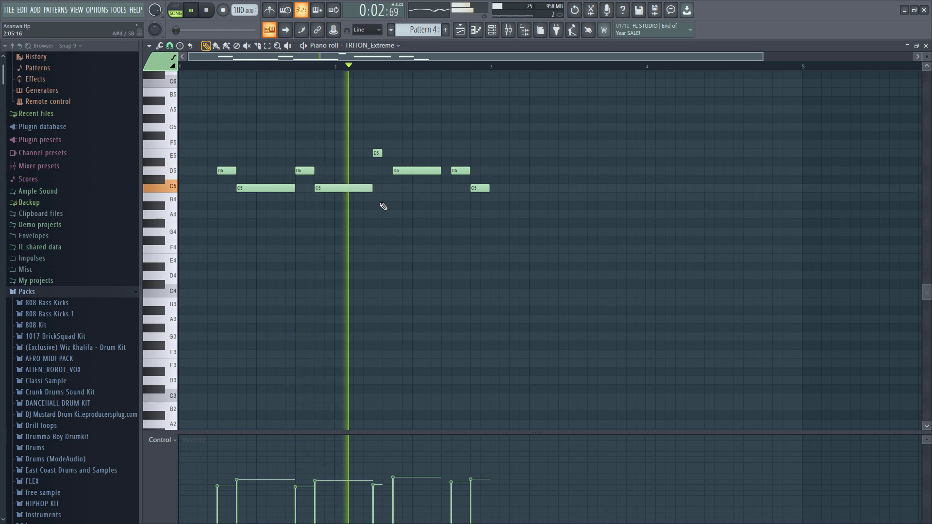
key(space)
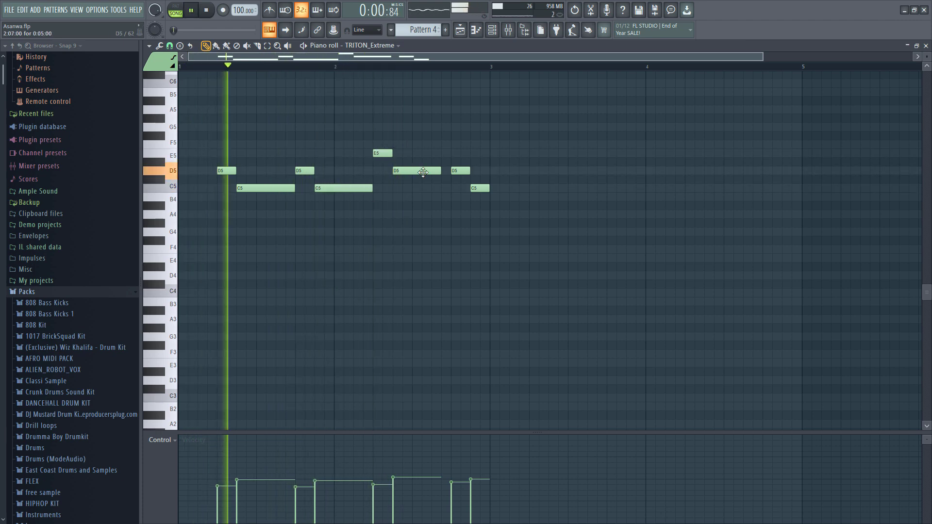
drag(439, 170, 445, 170)
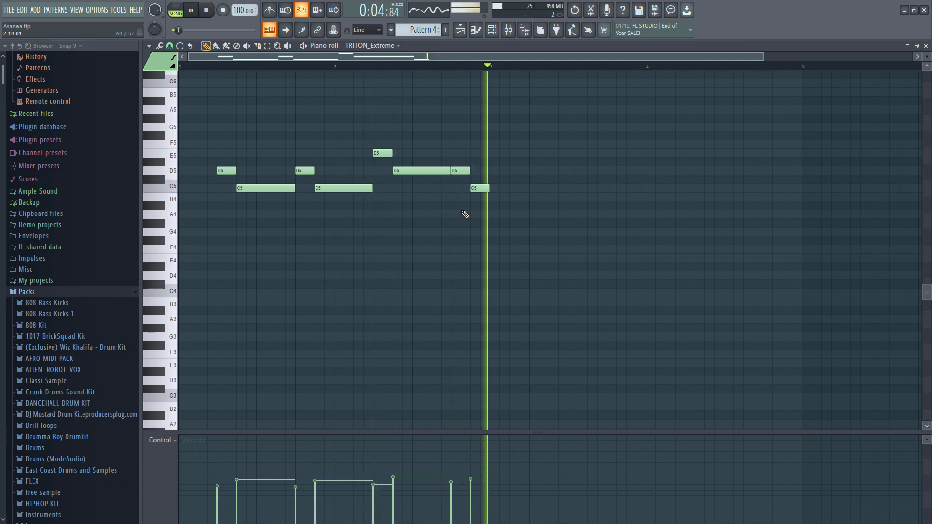
Fill Track 7 of the playlist with two-bar Pattern 4 clips up to bar 29, and render and replace Pattern 4 as audio.
click(461, 31)
drag(316, 236, 290, 265)
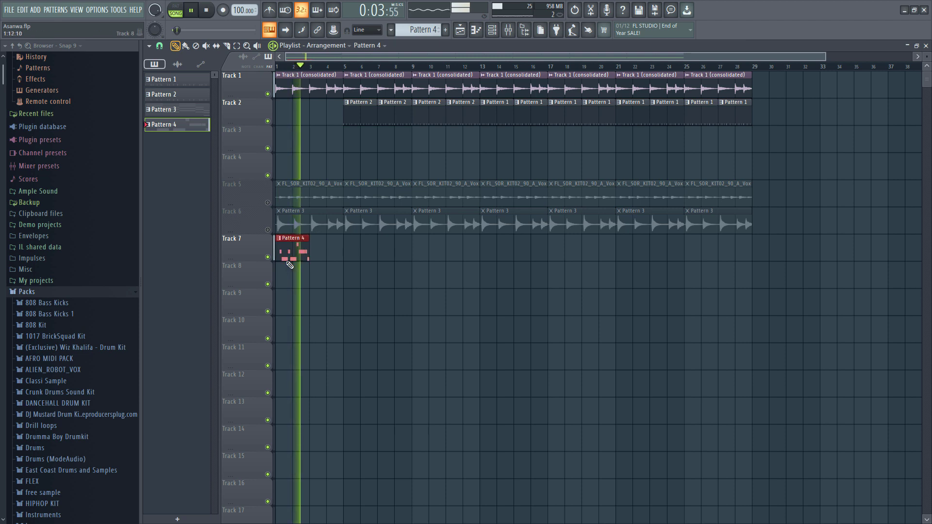
key(ctrl+b)
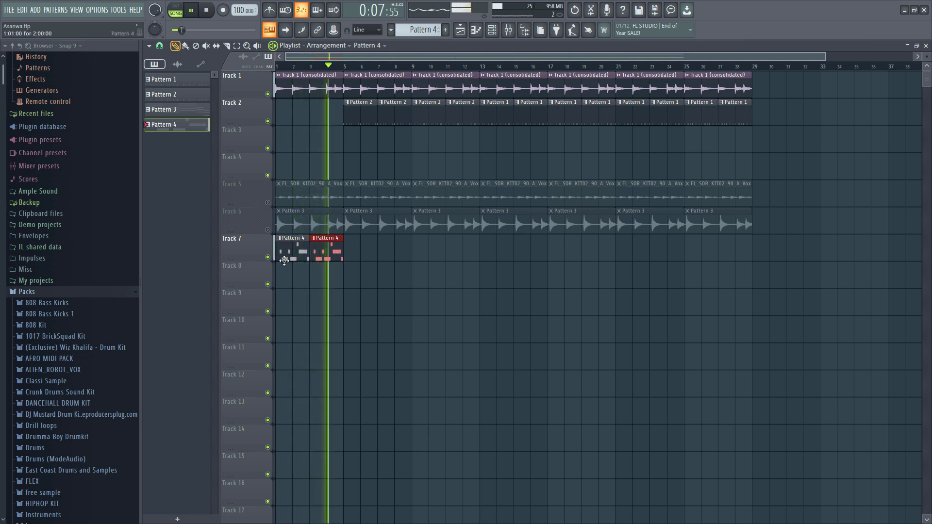
key(ctrl+b)
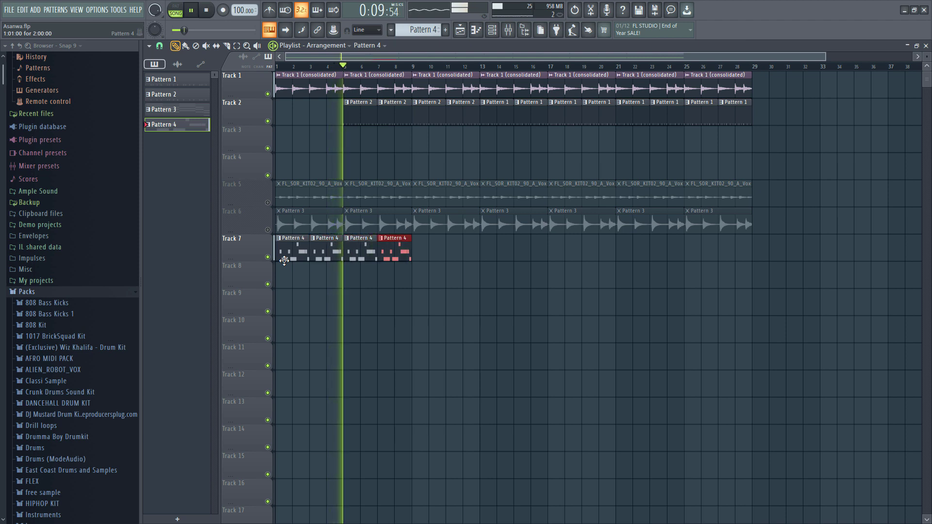
key(ctrl+b)
key(ctrl+b)
key(ctrl+b)
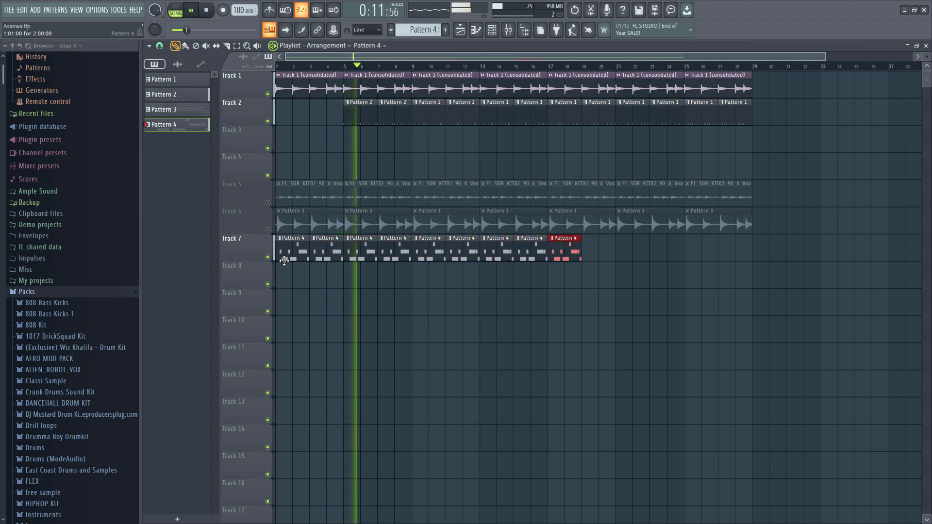
key(ctrl+b)
key(ctrl+b)
key(ctrl+b)
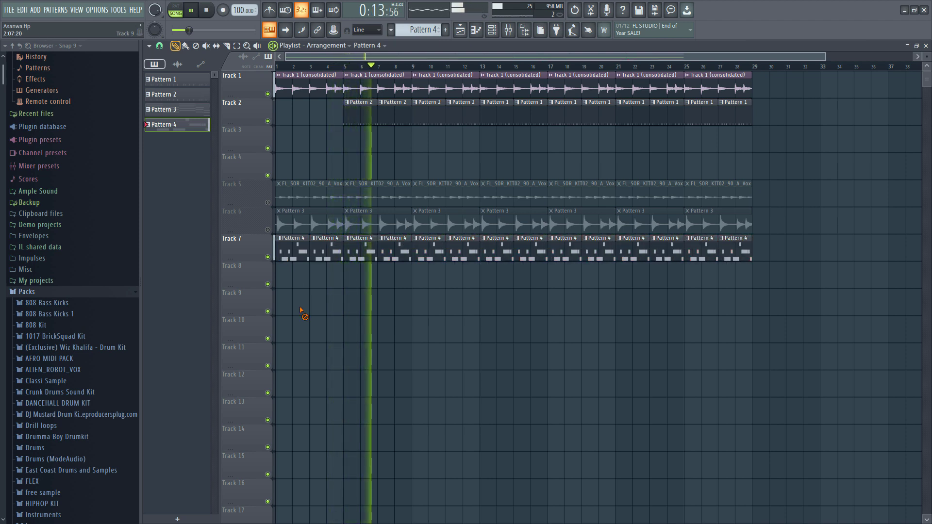
right_click(179, 126)
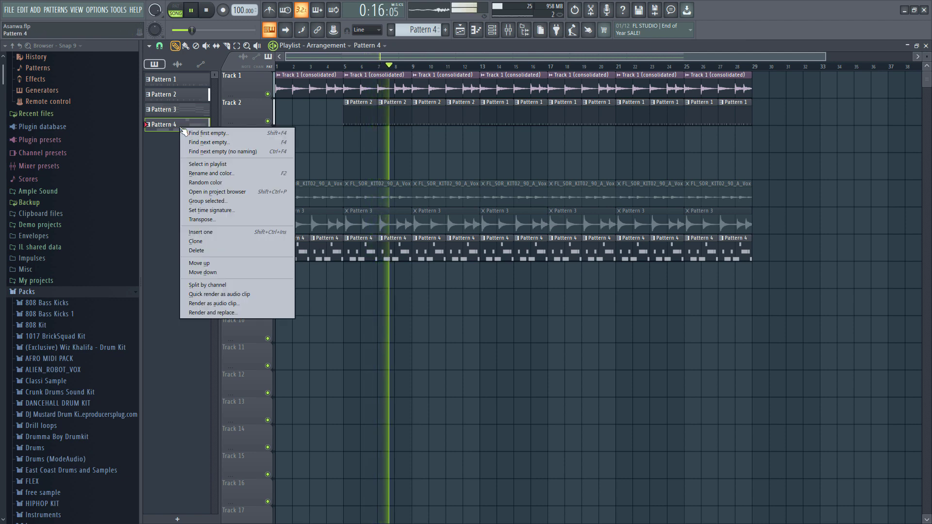
click(240, 314)
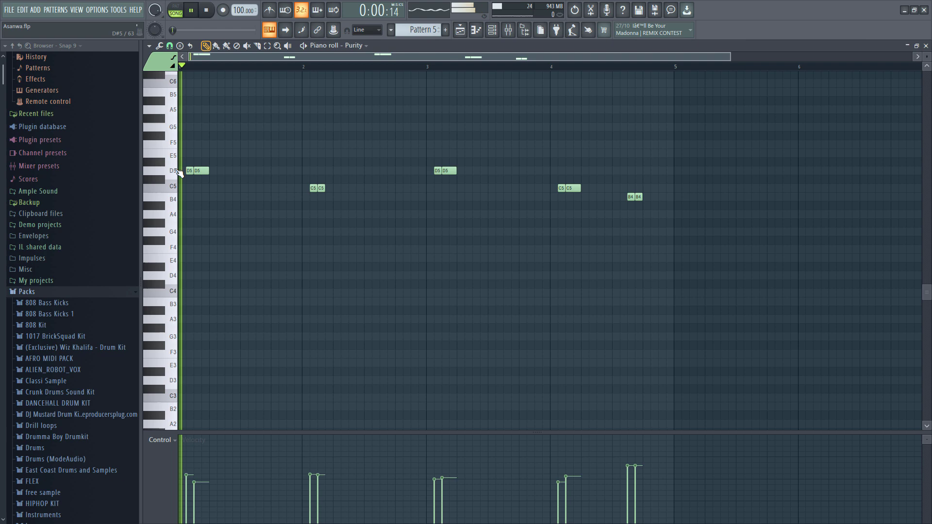
Shift all the Purity notes in Pattern 5 one step later so the first D5 starts at 1:03:00.
key(space)
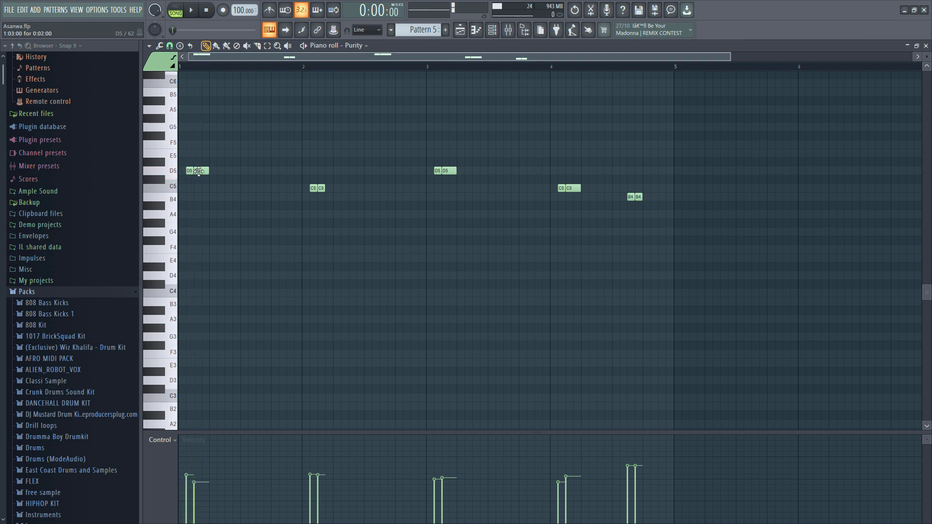
key(ctrl+a)
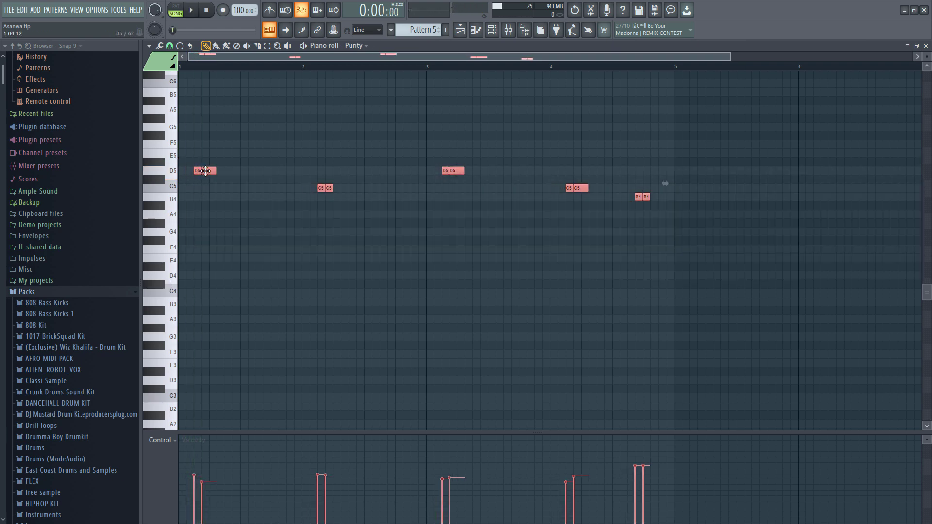
key(space)
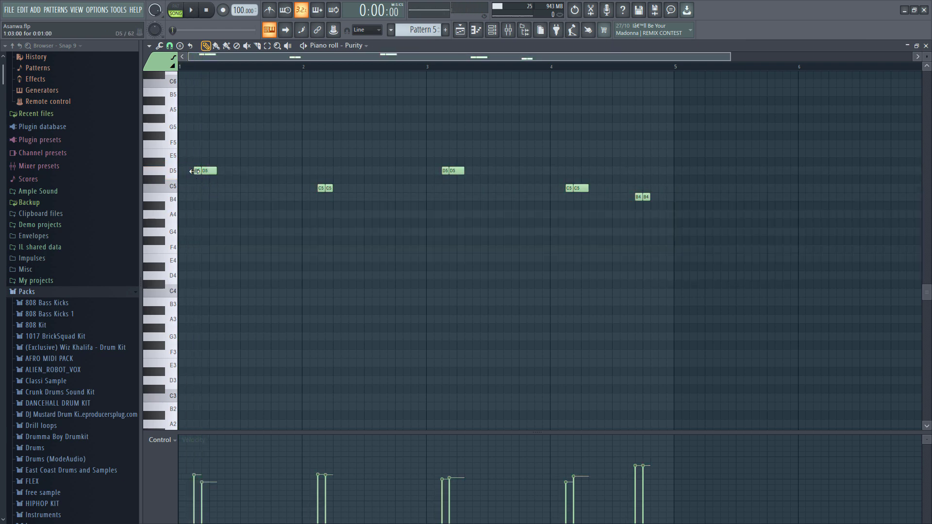
Play Pattern 5 in the playlist and shift all its Purity notes one further step later, so the first D5 starts at step 4.
click(477, 30)
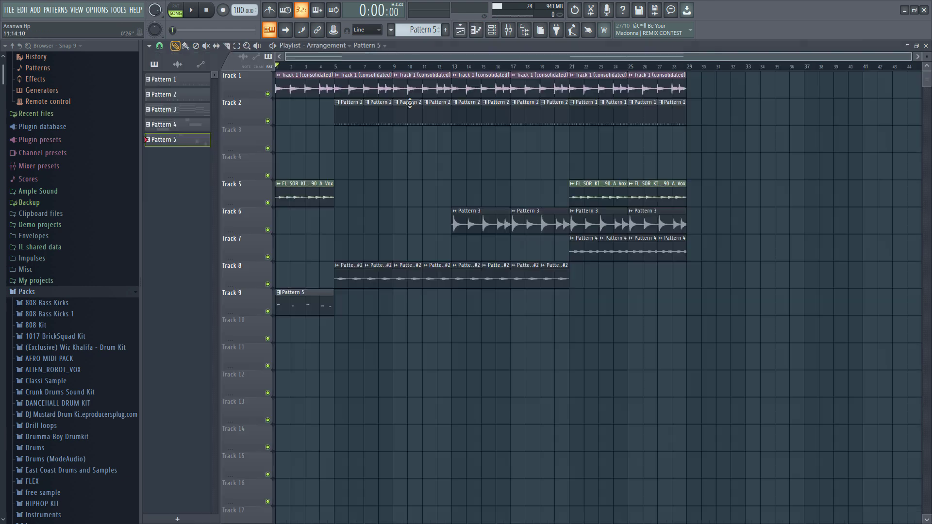
key(space)
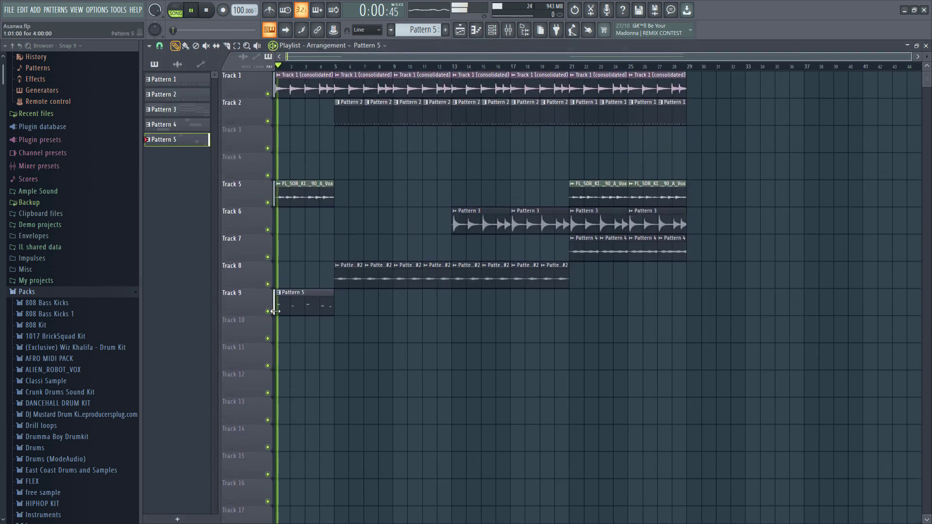
double_click(292, 304)
key(space)
drag(161, 143, 160, 288)
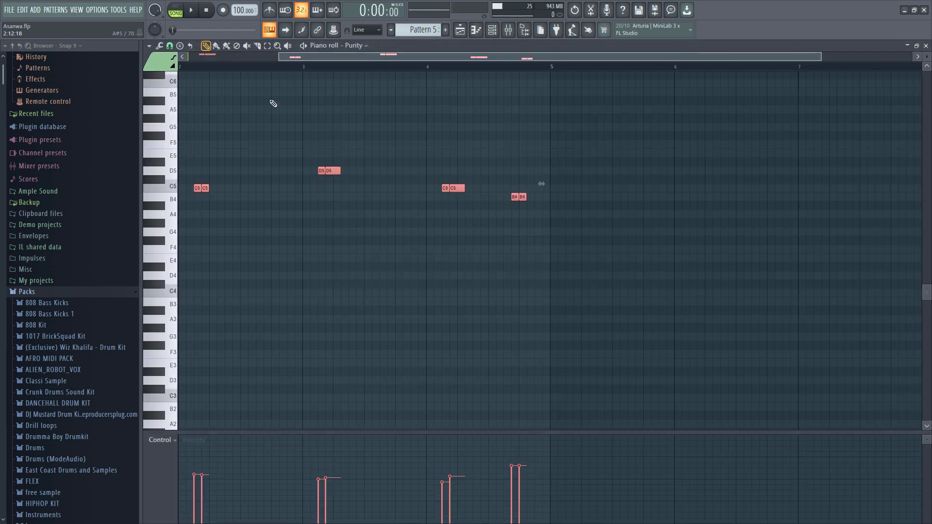
drag(294, 60, 204, 59)
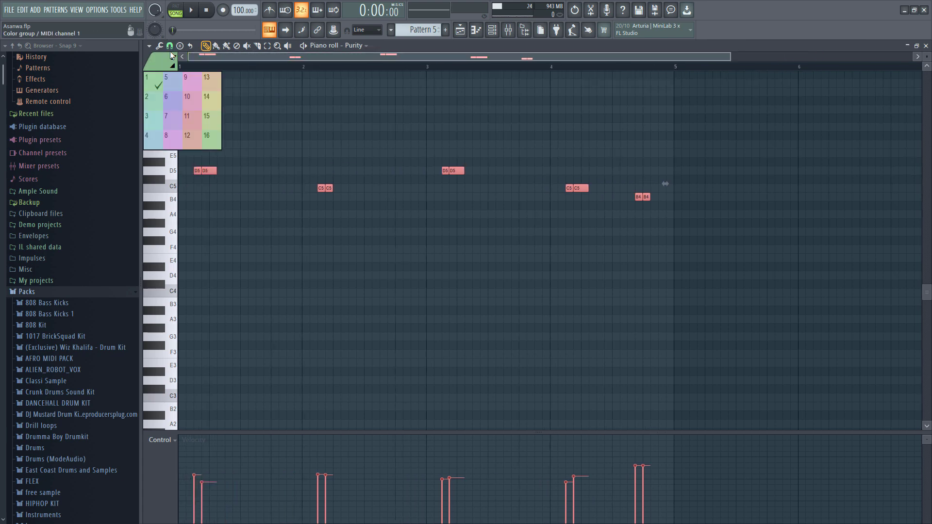
click(170, 45)
click(174, 57)
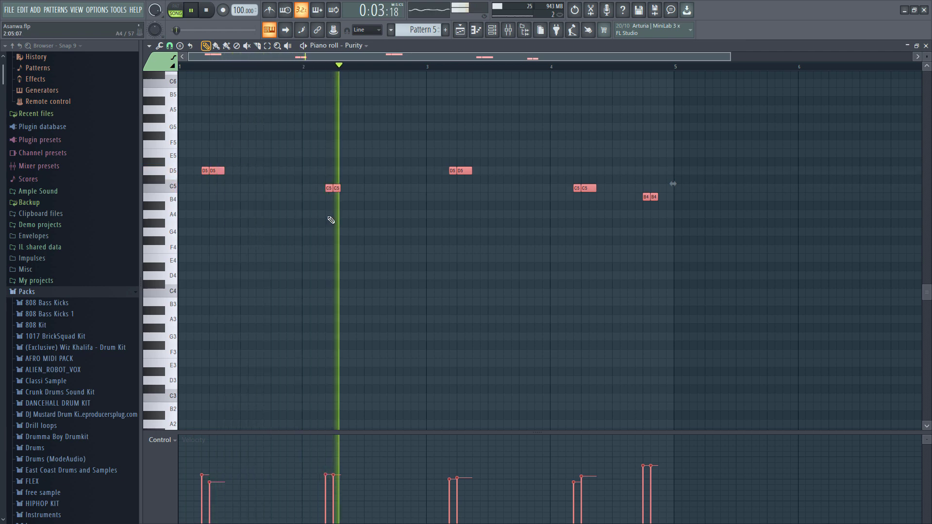
Move the pair of B4 notes in bar 4 of the Purity part one step earlier and lower their velocities.
key(space)
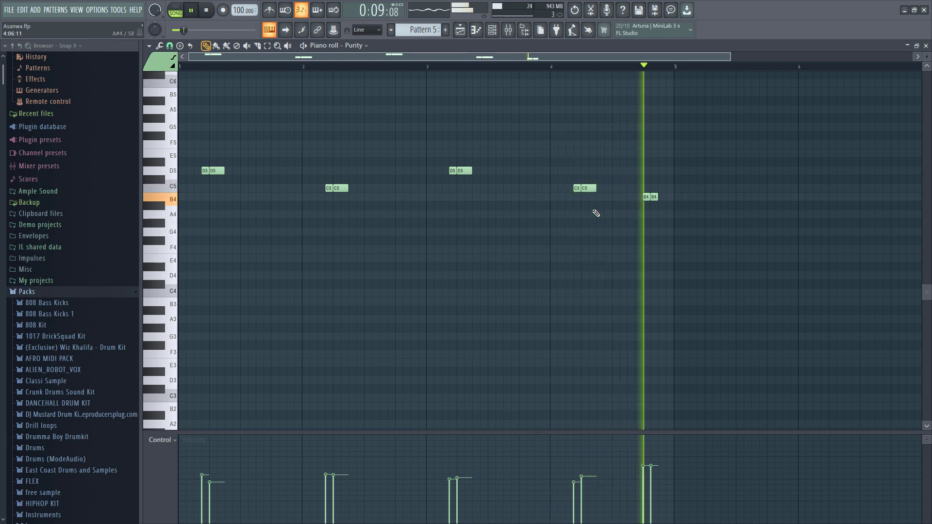
drag(647, 198, 640, 200)
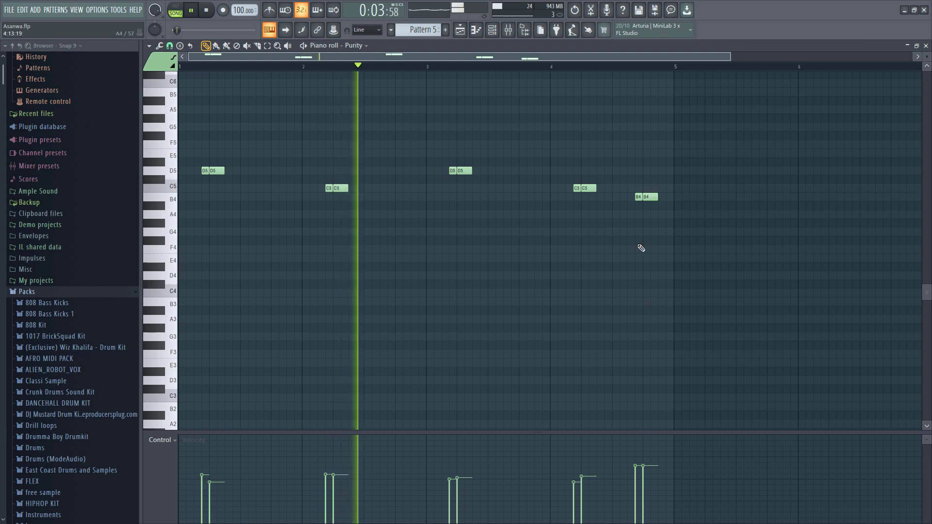
drag(639, 475, 647, 473)
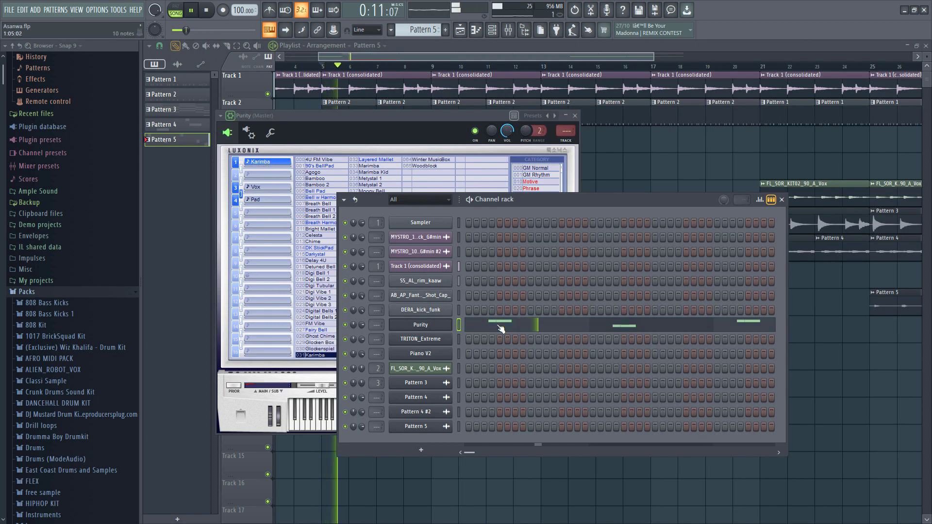
Set the piano roll snap to 1/4 step and move the second D5 in bar 1 of the Purity part a quarter step later.
click(501, 328)
key(space)
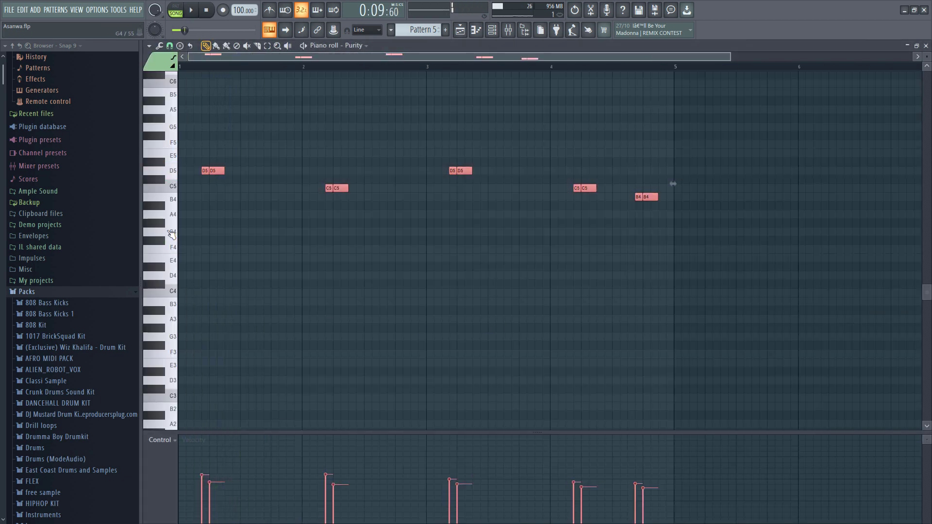
scroll(208, 199, up, 6)
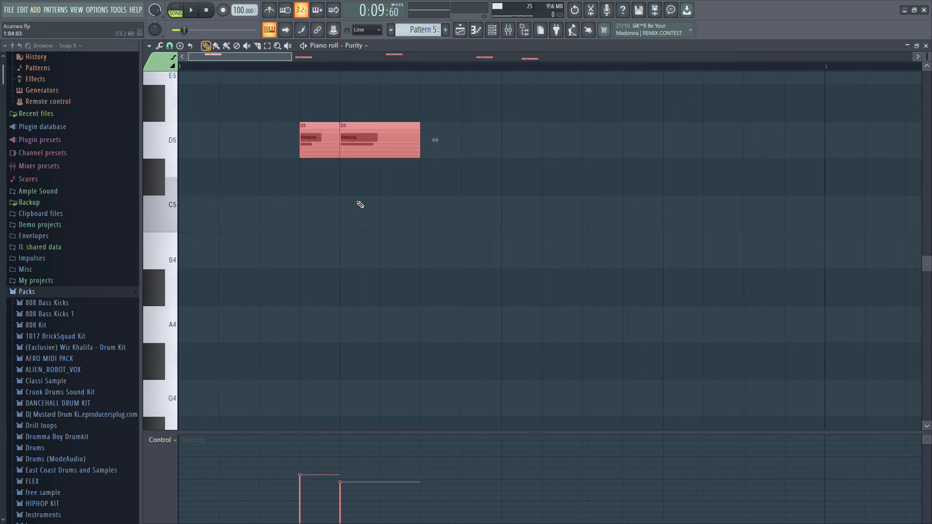
scroll(434, 139, down, 3)
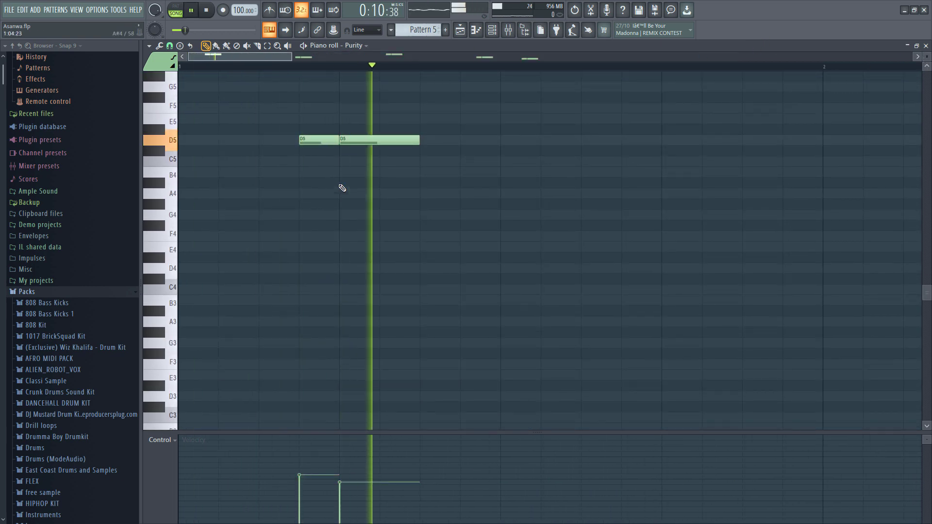
click(169, 46)
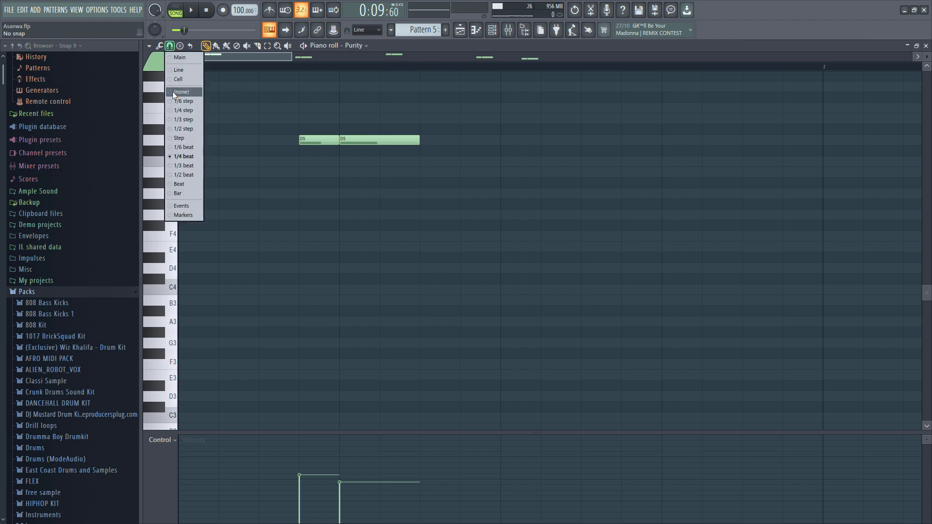
click(176, 114)
key(space)
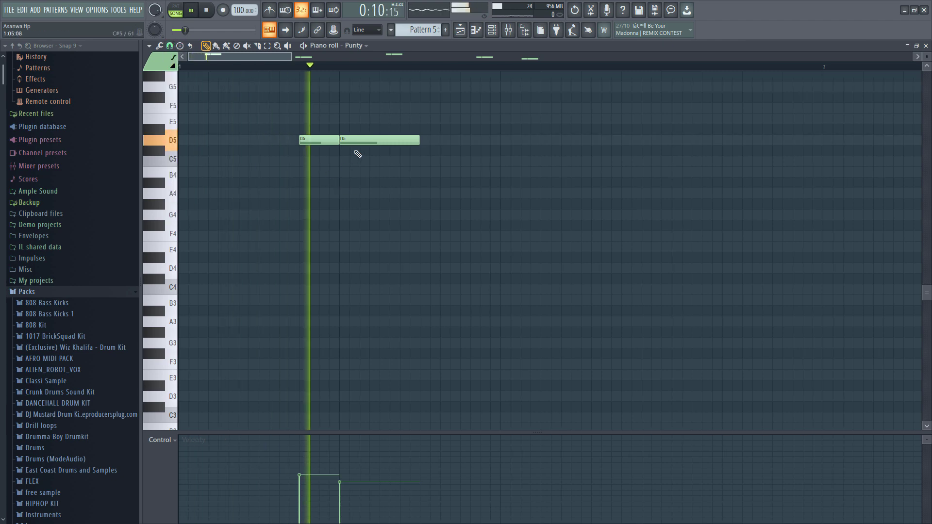
key(space)
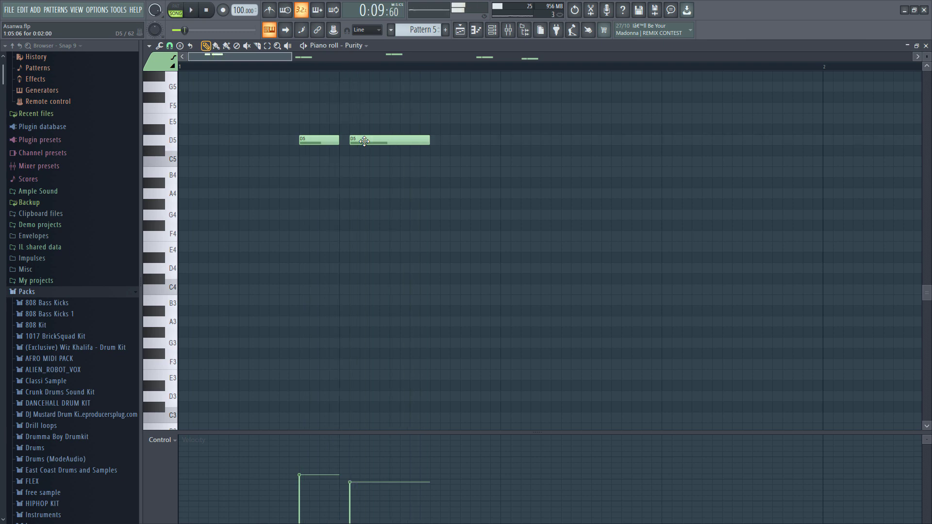
Move the second C5 in bar 2 of the Purity part half a step later.
scroll(474, 162, down, 3)
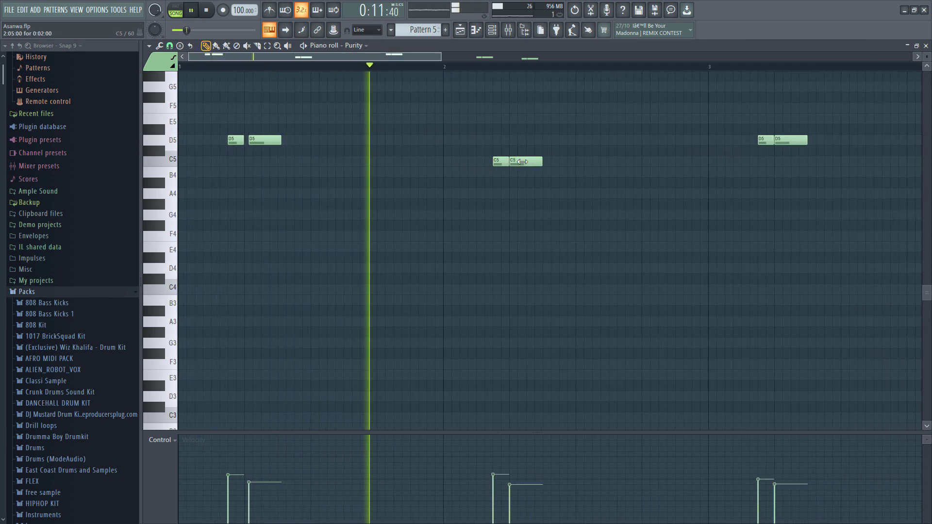
drag(522, 162, 530, 162)
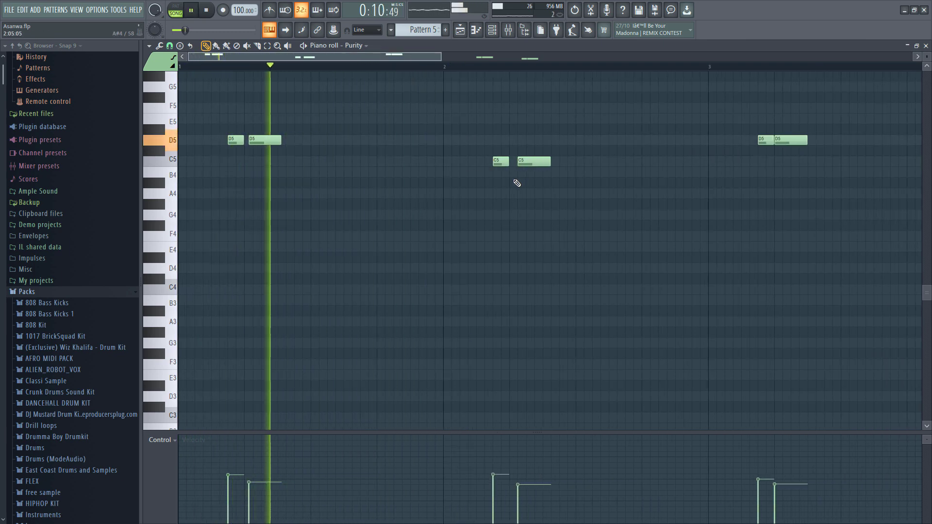
scroll(516, 183, down, 1)
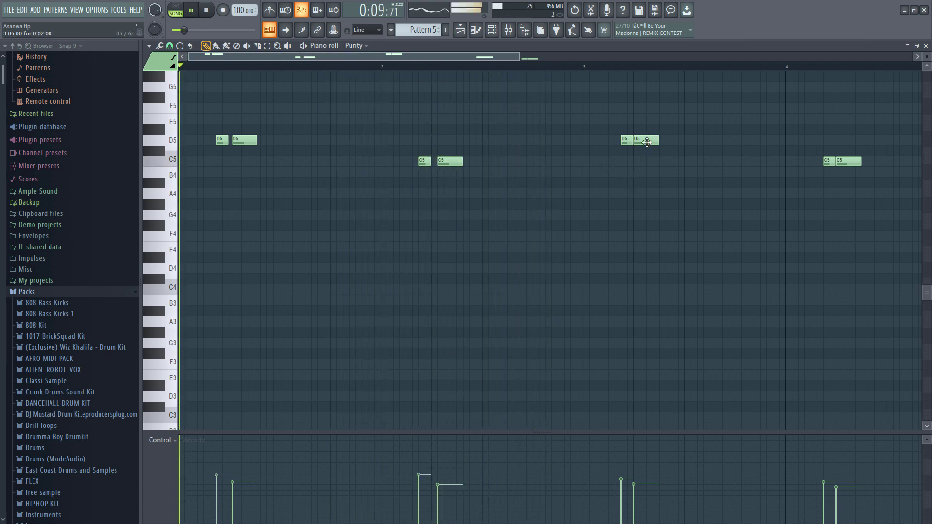
Move the second D5 in bar 3, second C5 in bar 4 and second B4 in bar 4 of the Purity part half a step later.
drag(647, 142, 653, 142)
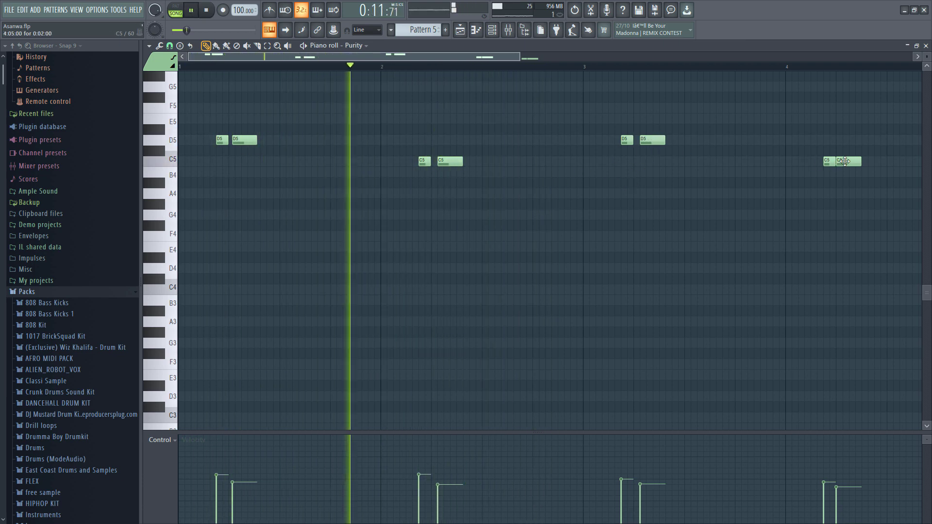
drag(845, 162, 851, 161)
scroll(443, 209, down, 2)
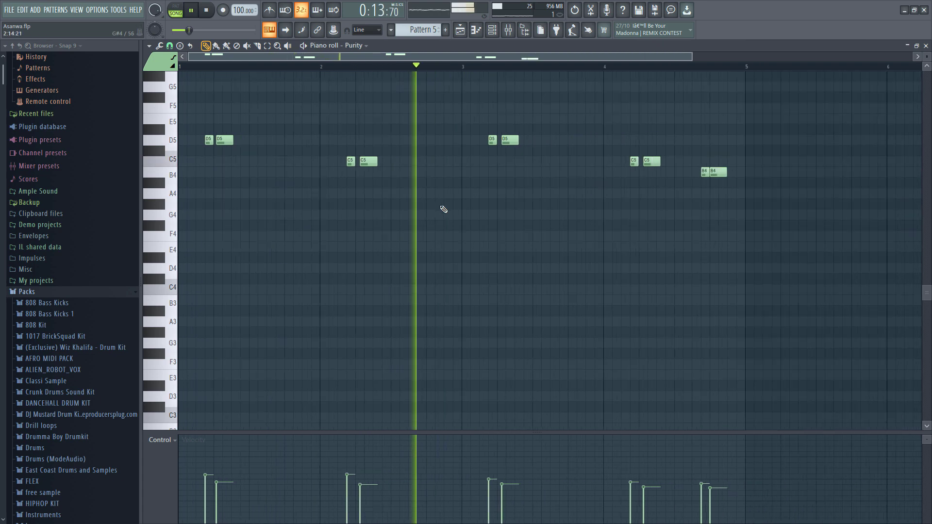
scroll(673, 191, up, 2)
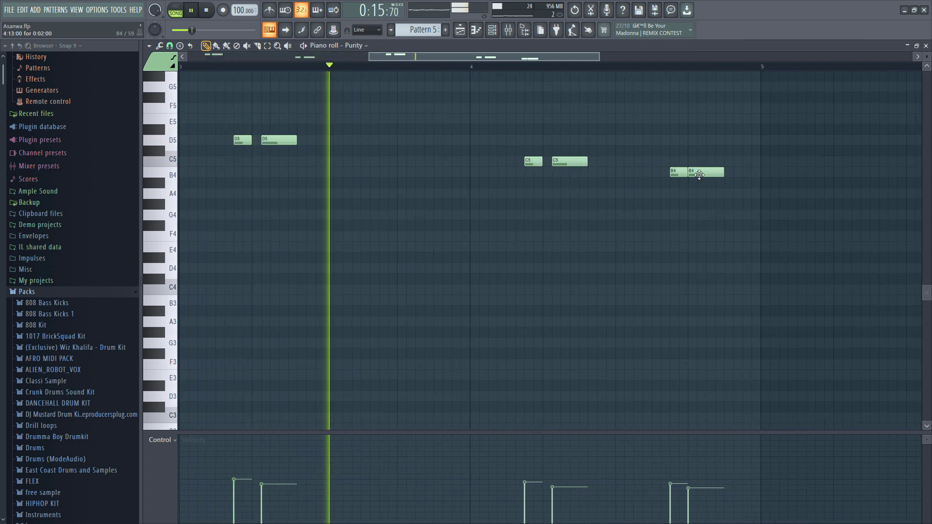
drag(698, 175, 704, 175)
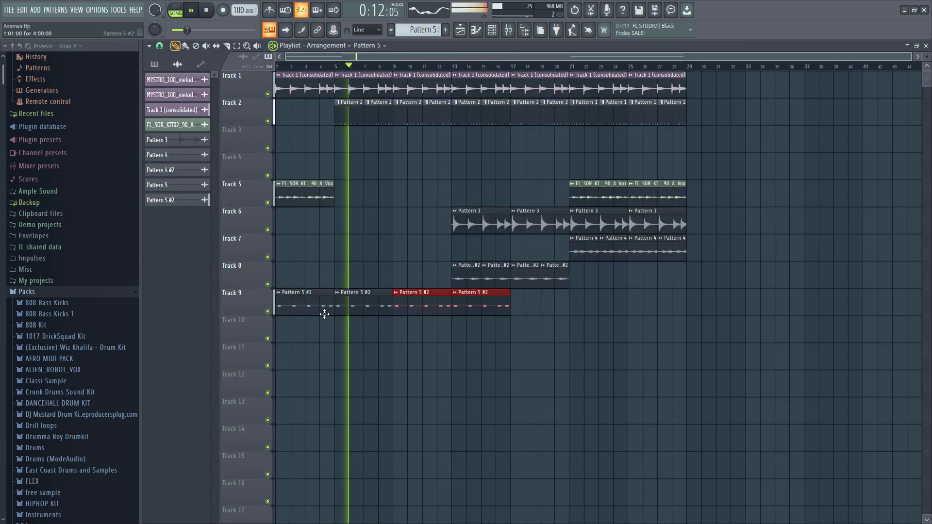
Deselect the playlist clips and slice the Pattern 5 #2 clip spanning bars 9 to 12 on Track 9 at bars 10, 11 and 12.
scroll(321, 315, up, 5)
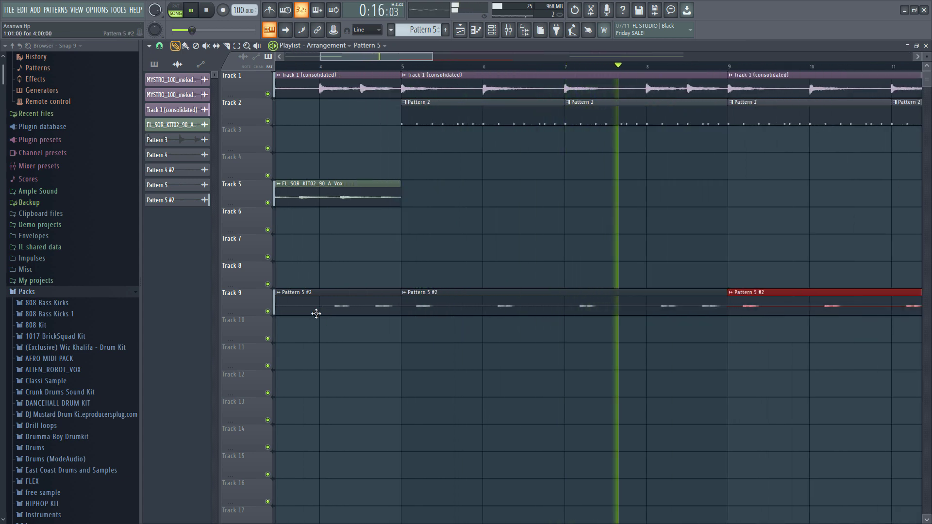
right_click(369, 386)
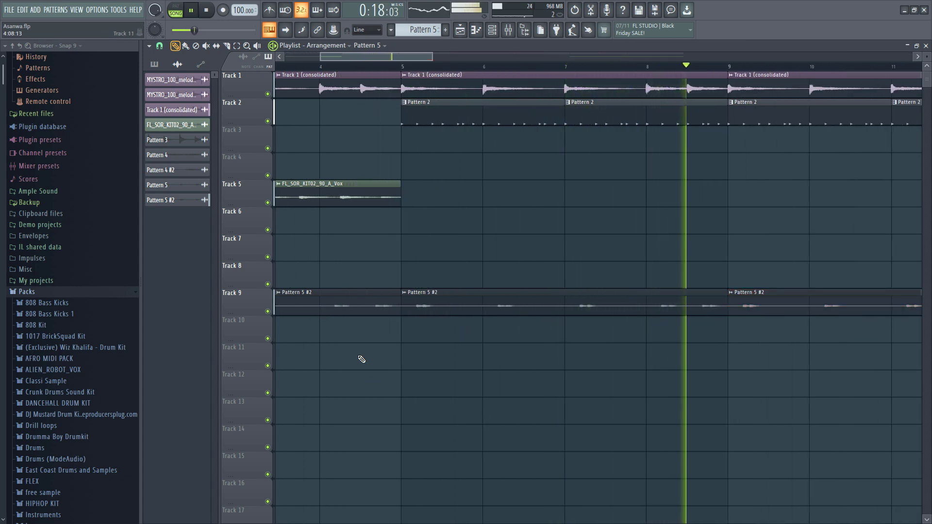
scroll(373, 375, down, 4)
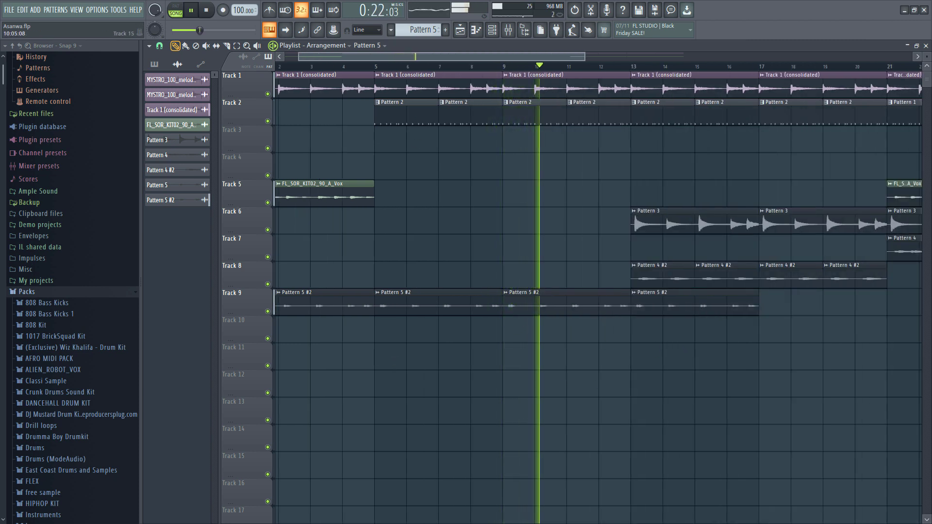
click(226, 46)
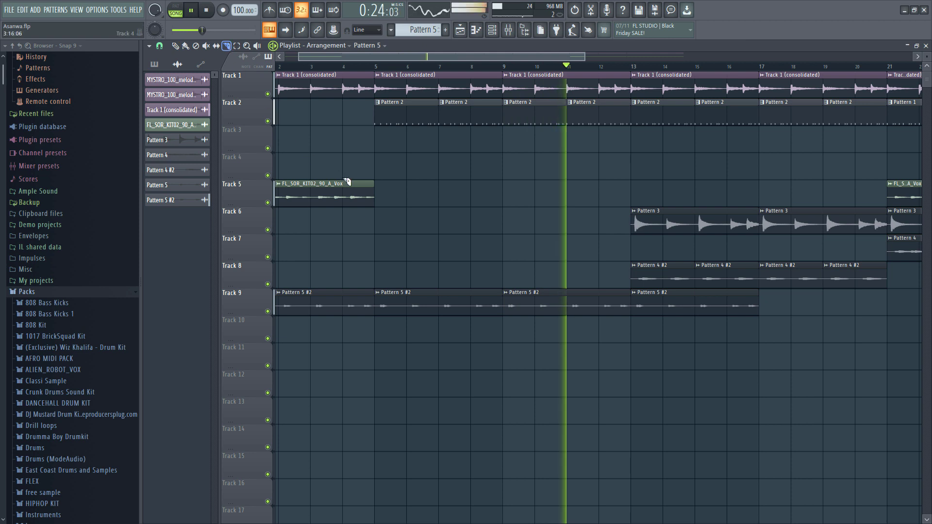
drag(572, 296, 570, 329)
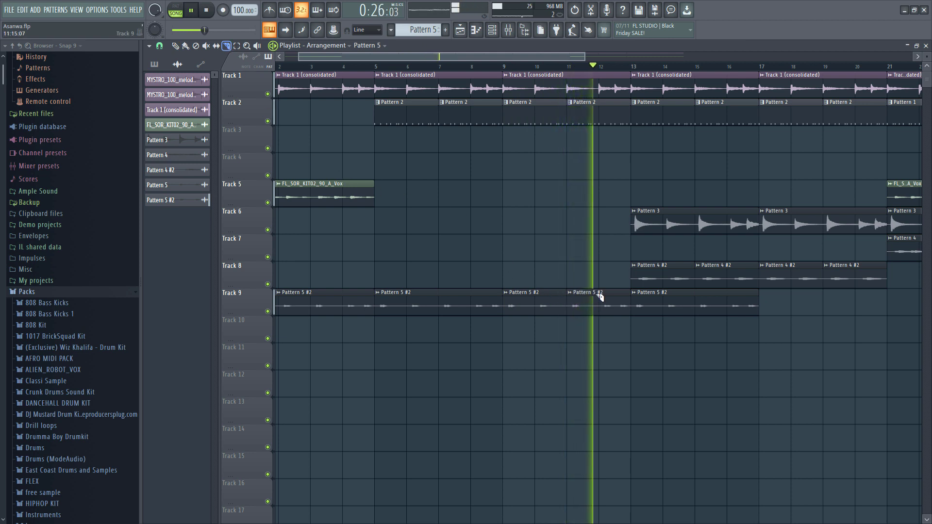
drag(599, 292, 601, 316)
drag(535, 293, 536, 333)
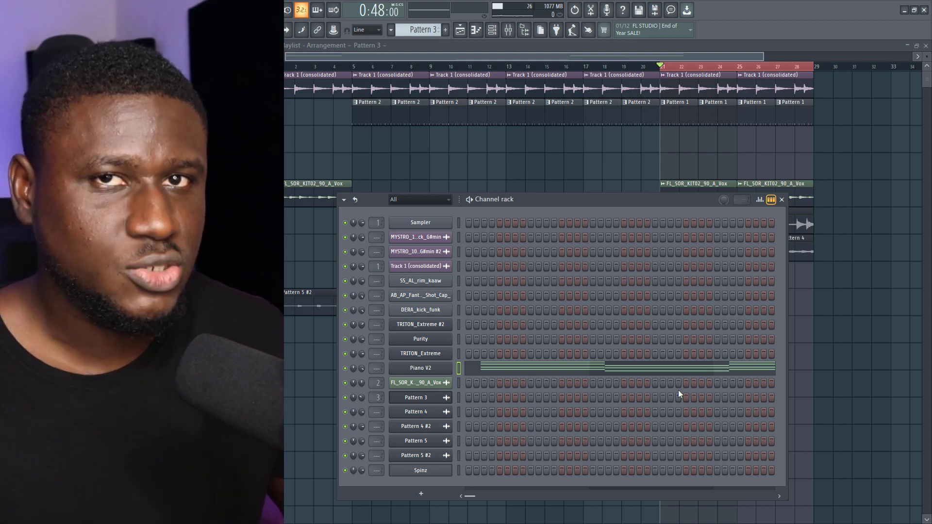
Paste the copied piano chords into the Sampler channel of Pattern 7 and open that channel's piano roll.
key(F6)
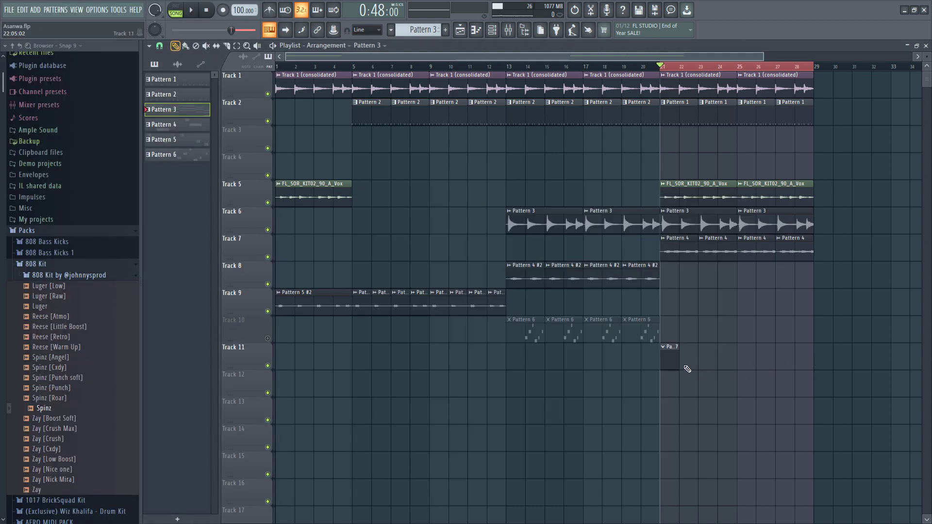
key(F6)
right_click(425, 229)
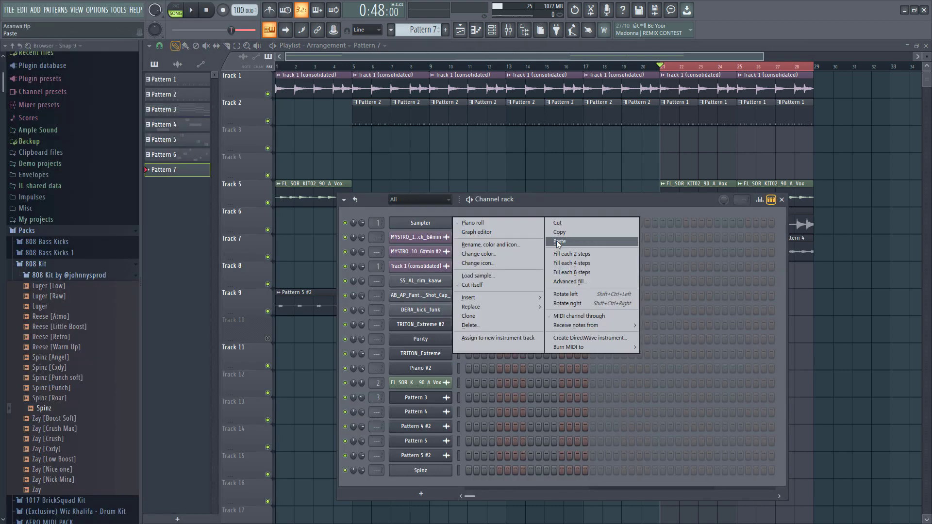
click(467, 349)
click(484, 228)
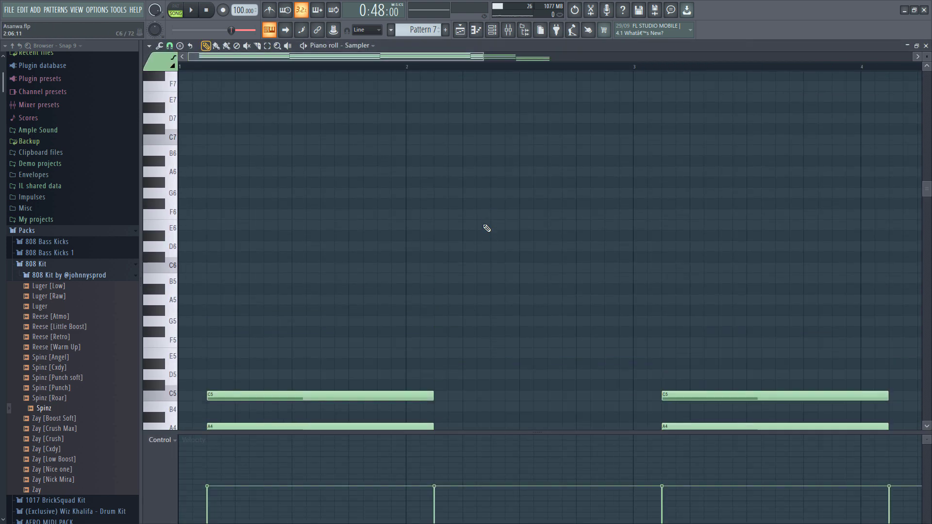
Duplicate all the chord notes in the Sampler part and lower the copies one octave.
scroll(470, 238, down, 6)
scroll(370, 254, up, 3)
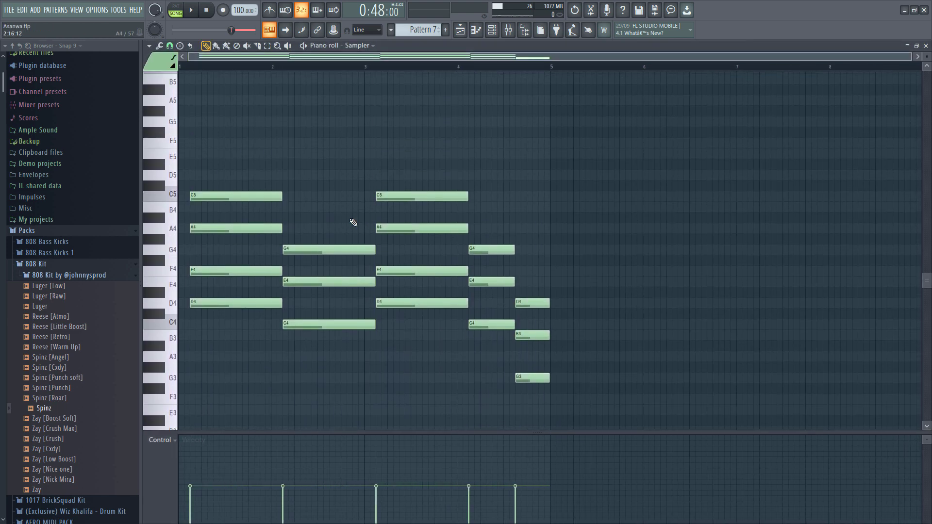
drag(160, 172, 168, 388)
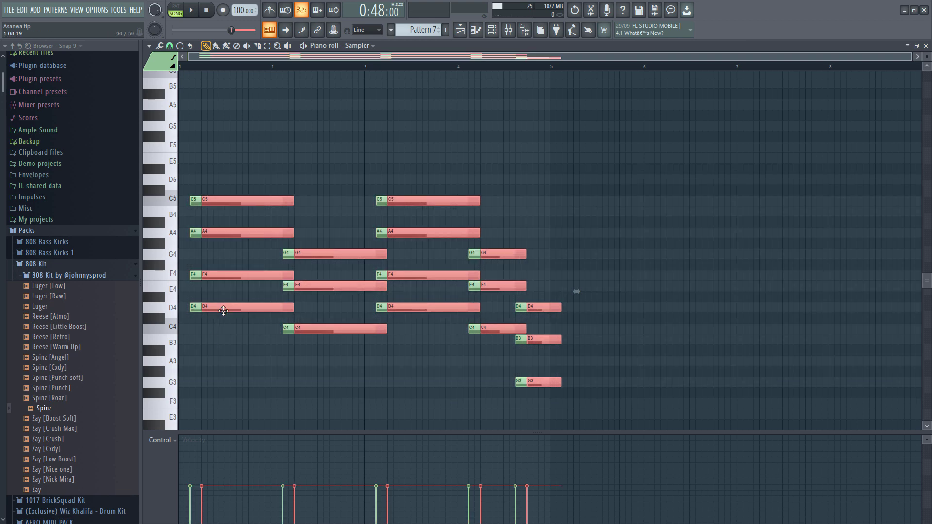
key(ctrl+c)
key(ctrl+v)
key(shift+Down)
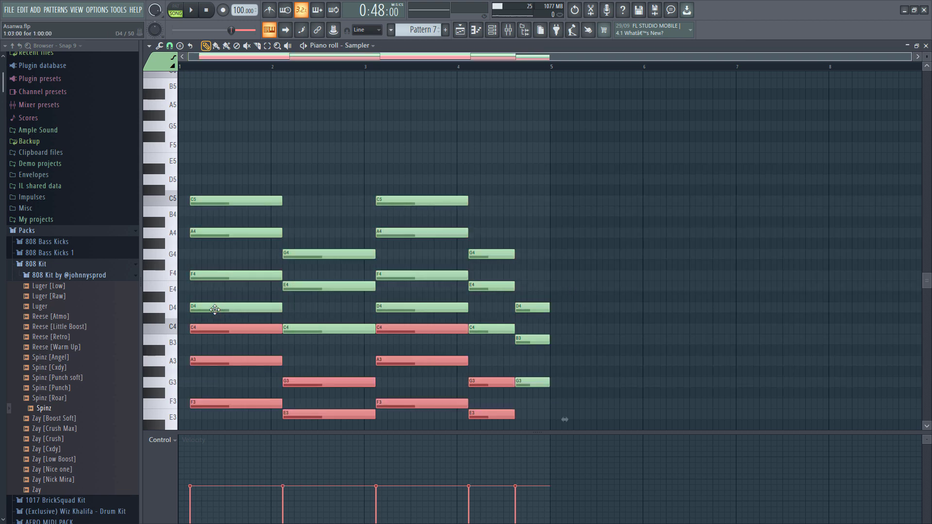
Duplicate the lowered chord notes and raise the copies two octaves, so they sit one octave above the original chords.
scroll(215, 309, down, 4)
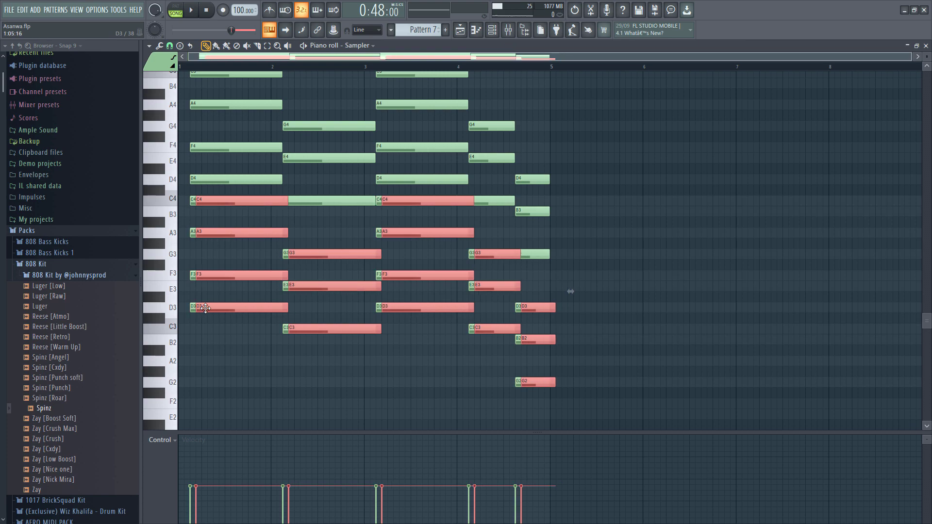
scroll(204, 309, up, 5)
key(ctrl+Up)
key(ctrl+Up)
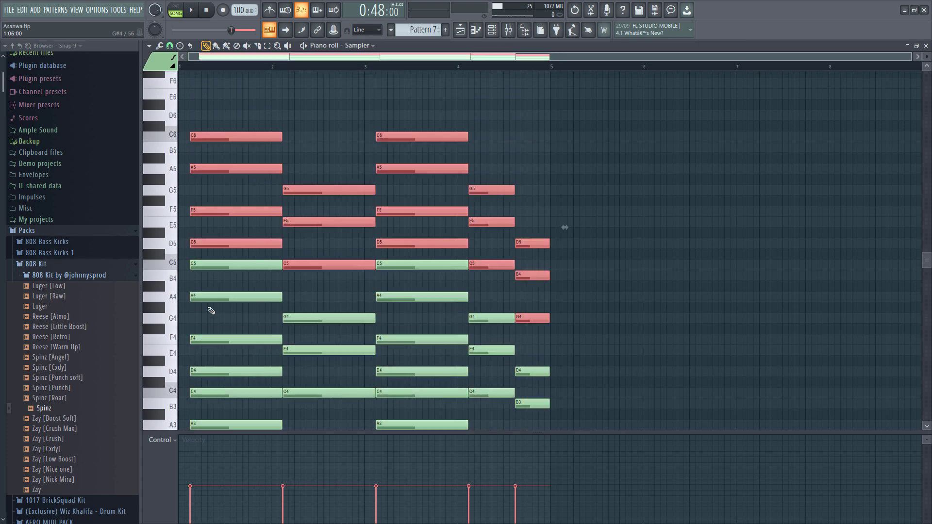
Open the Spinz channel's piano roll in Pattern 7 and briefly play the song.
click(926, 46)
right_click(449, 471)
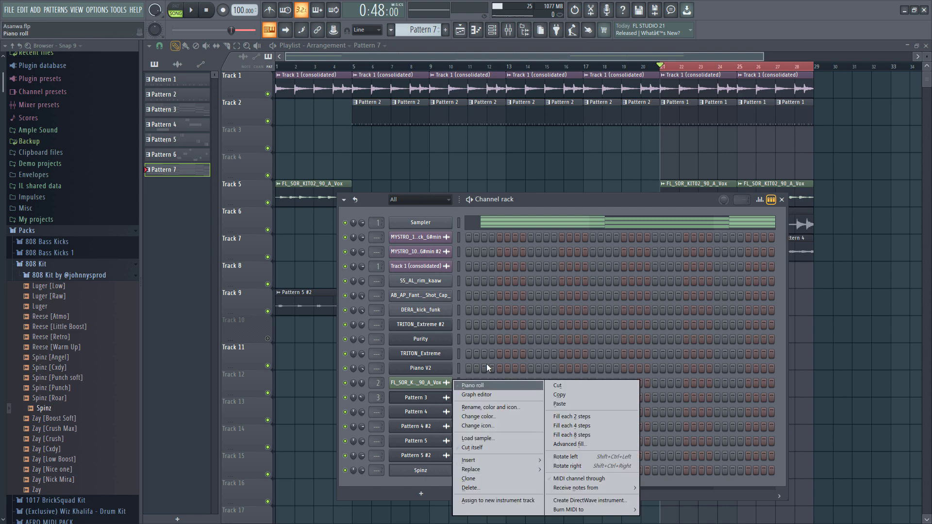
click(486, 386)
key(space)
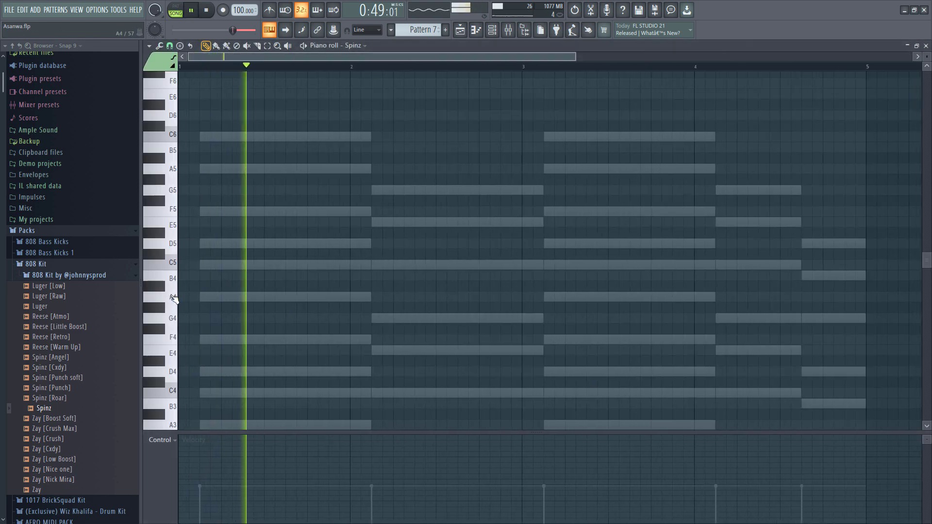
key(space)
Place two short D5 notes at steps 4 and 5 of bar 1 in the Spinz part.
scroll(207, 350, down, 5)
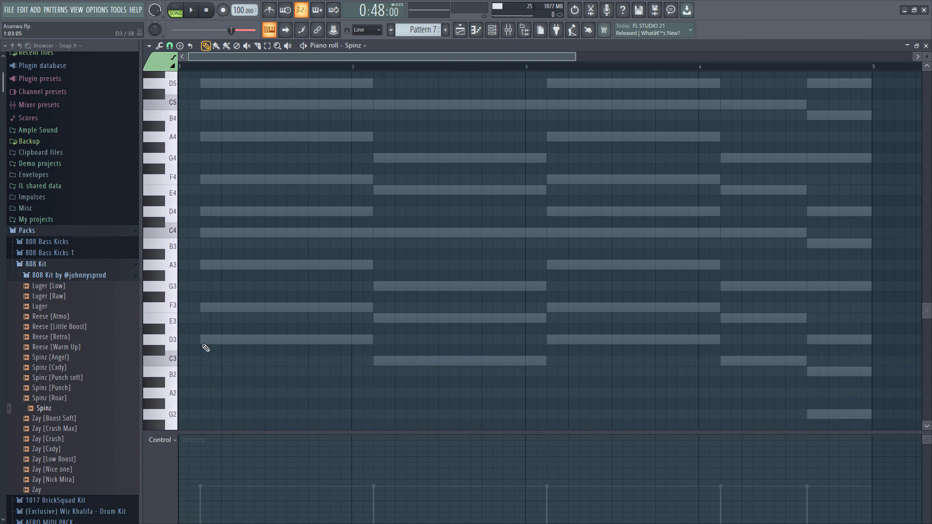
scroll(197, 291, up, 3)
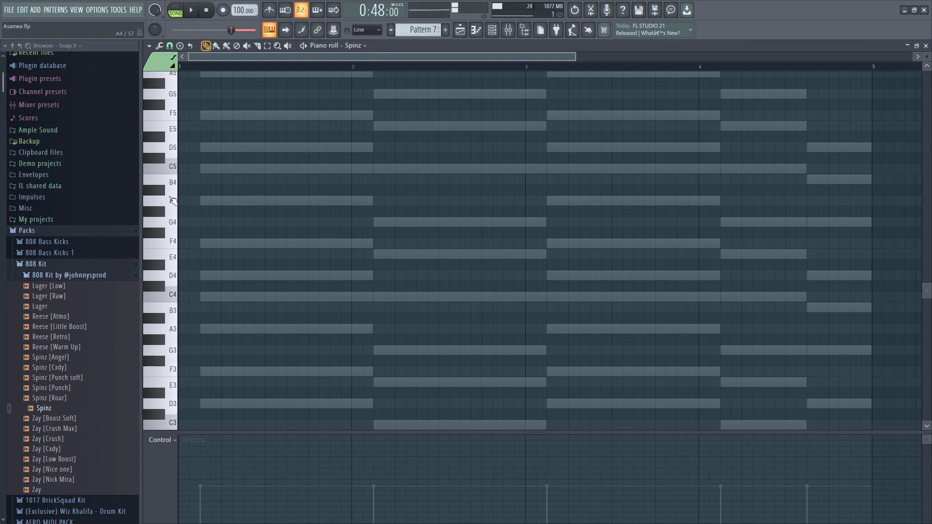
scroll(176, 175, up, 3)
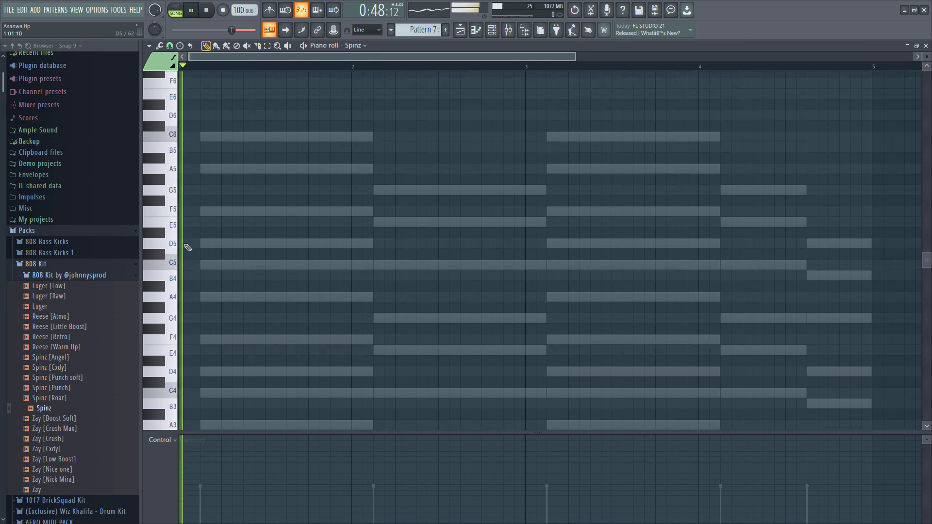
key(space)
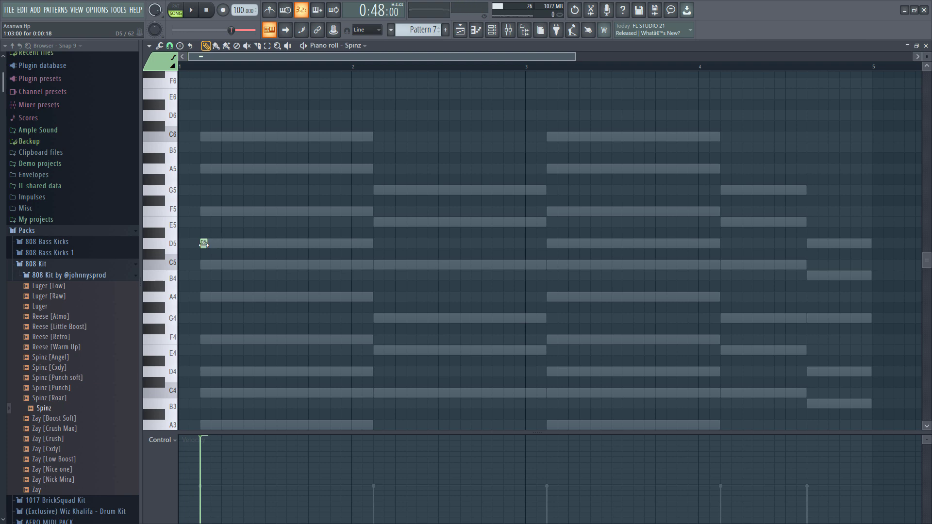
click(204, 244)
key(space)
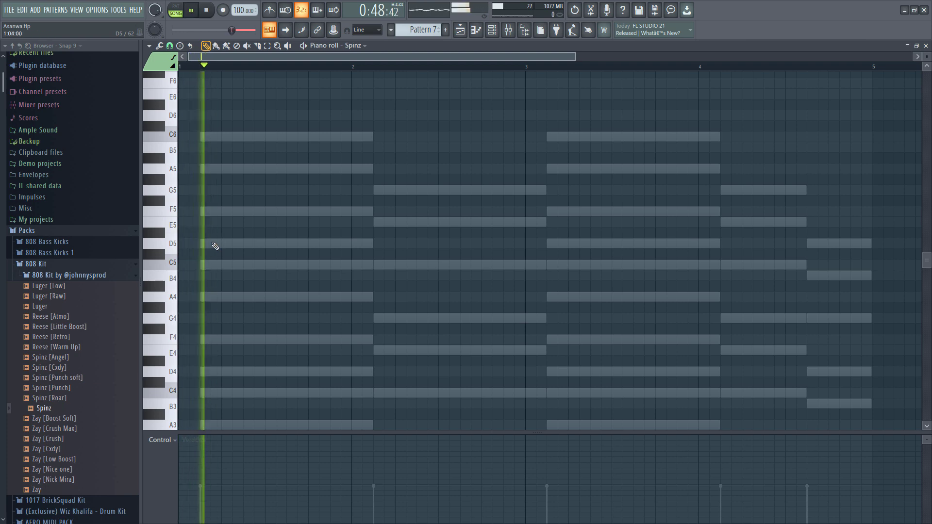
scroll(204, 245, up, 2)
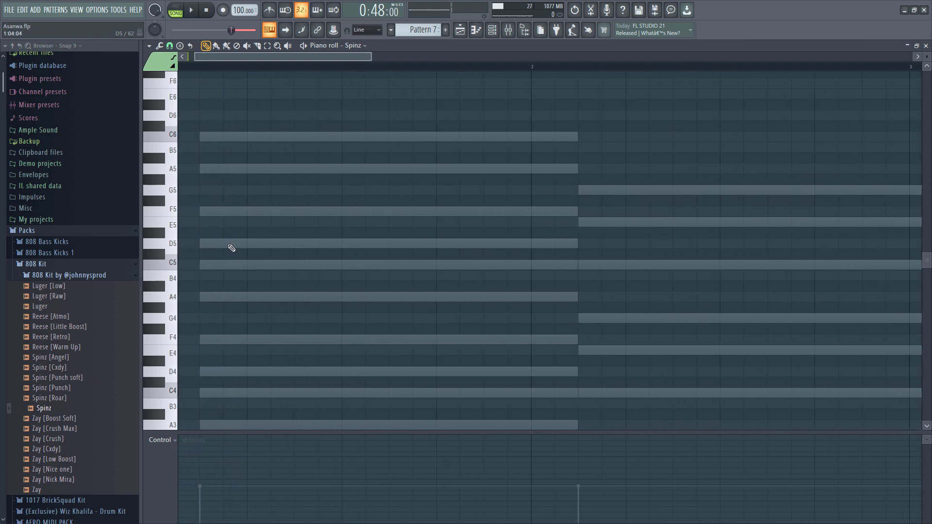
click(251, 244)
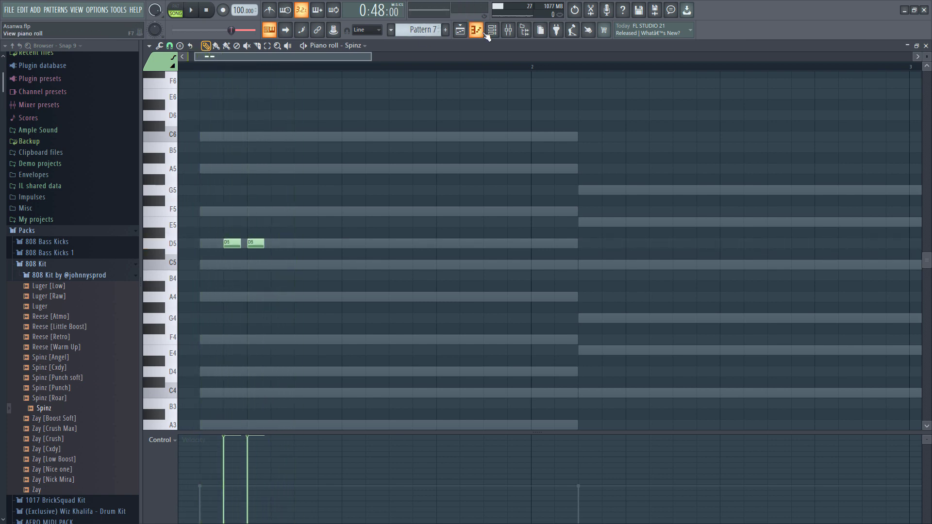
Raise both D5 notes of the Spinz part one octave to D6.
scroll(182, 175, up, 4)
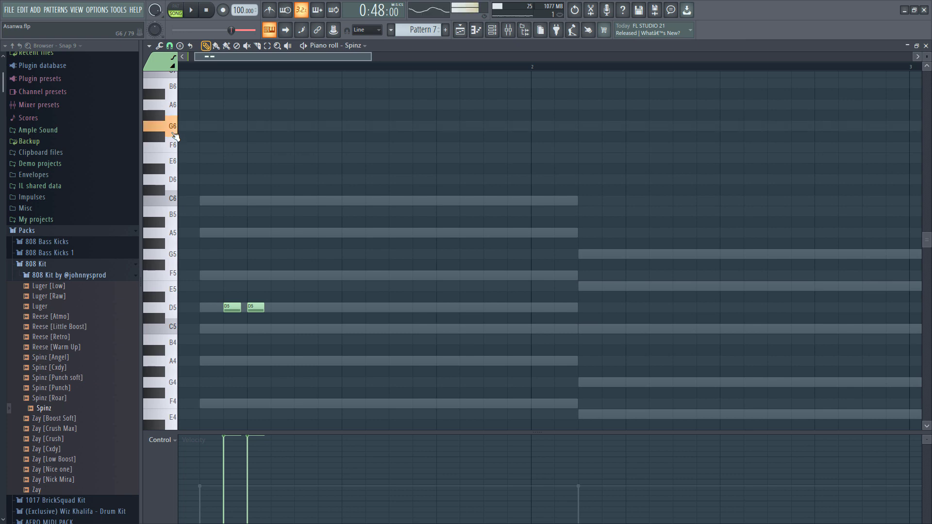
drag(219, 291, 291, 371)
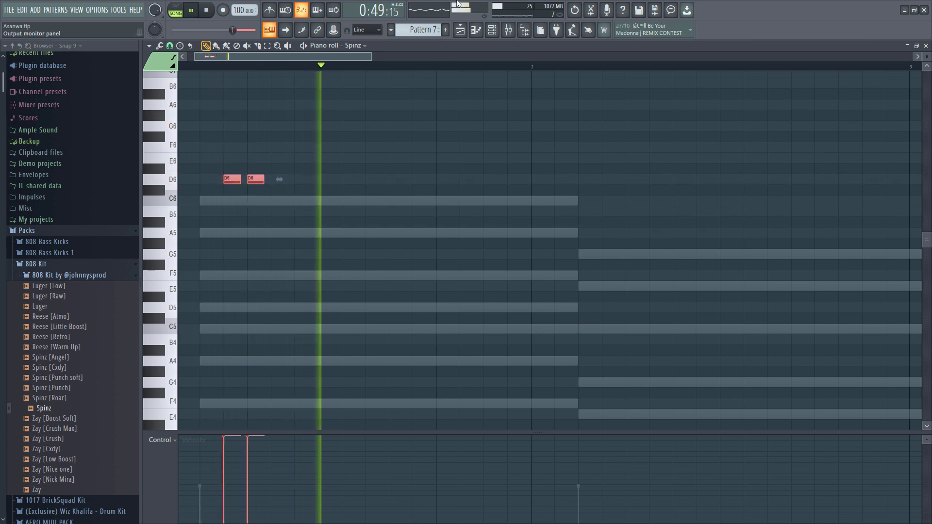
key(space)
key(F6)
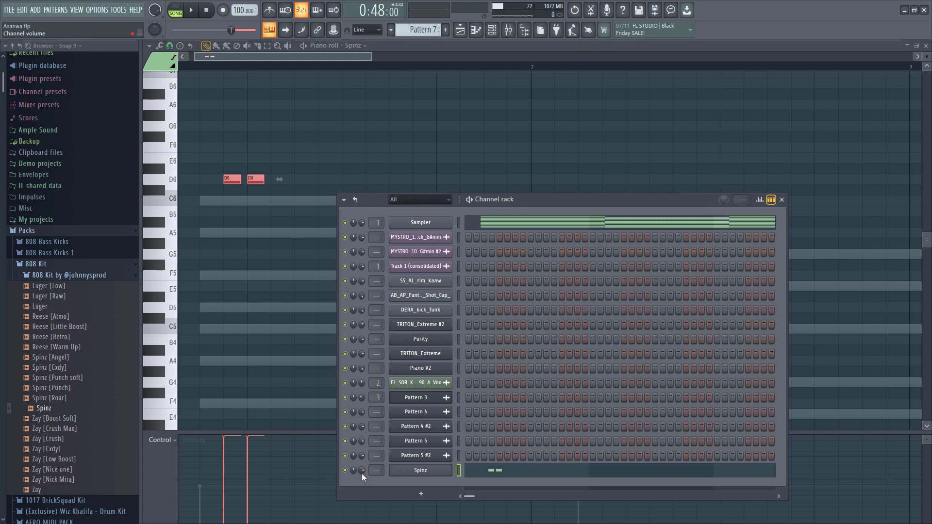
key(F6)
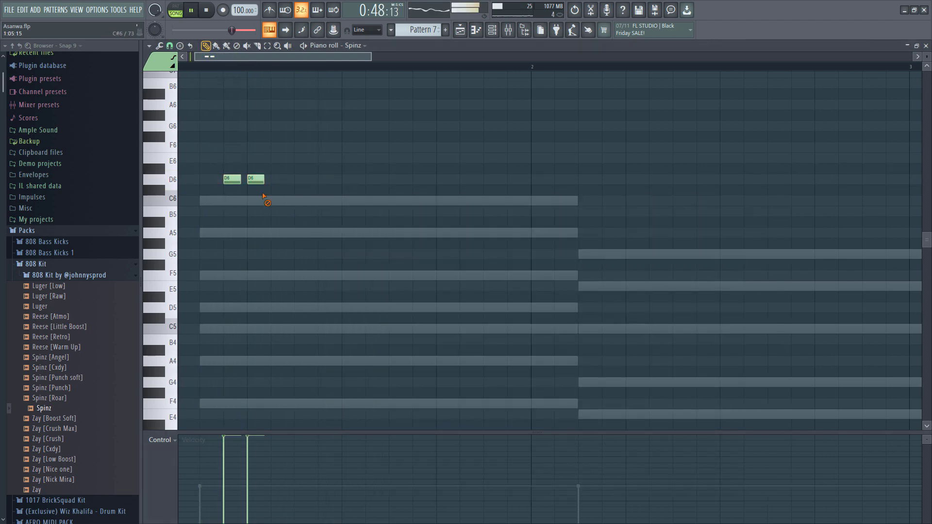
Play the Spinz part and lengthen its first D6 note to one step and its second to four steps.
key(space)
key(space)
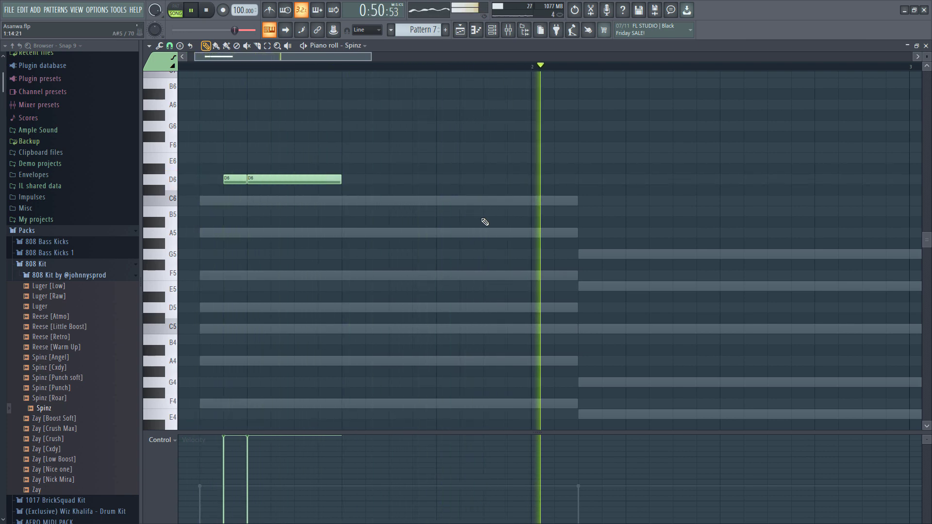
scroll(483, 223, down, 2)
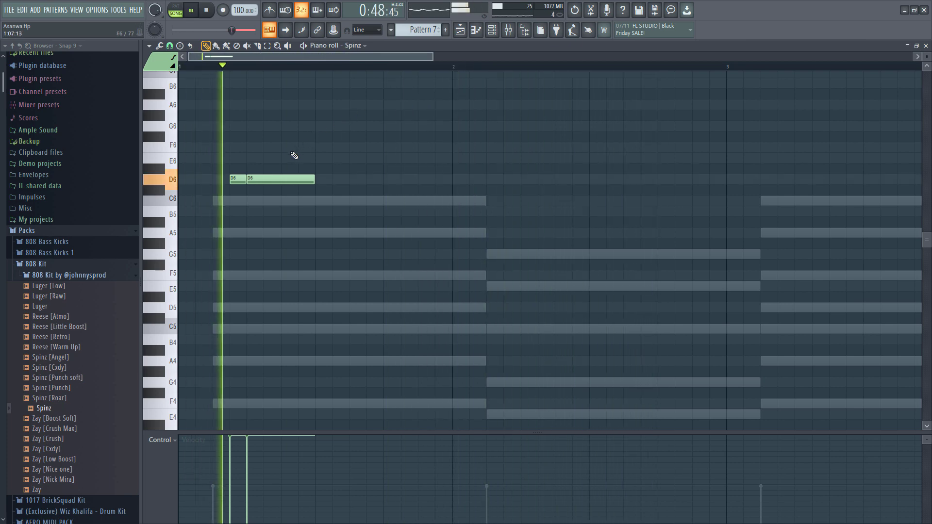
Choose a finer piano roll snap, move the second D6 note of the Spinz part half a step later and play the song.
key(space)
scroll(221, 203, up, 2)
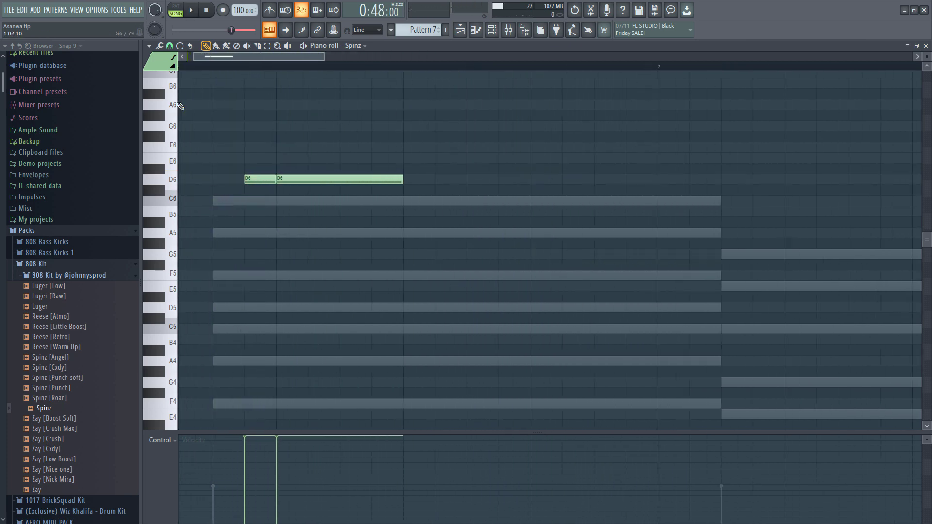
click(170, 47)
click(184, 119)
key(space)
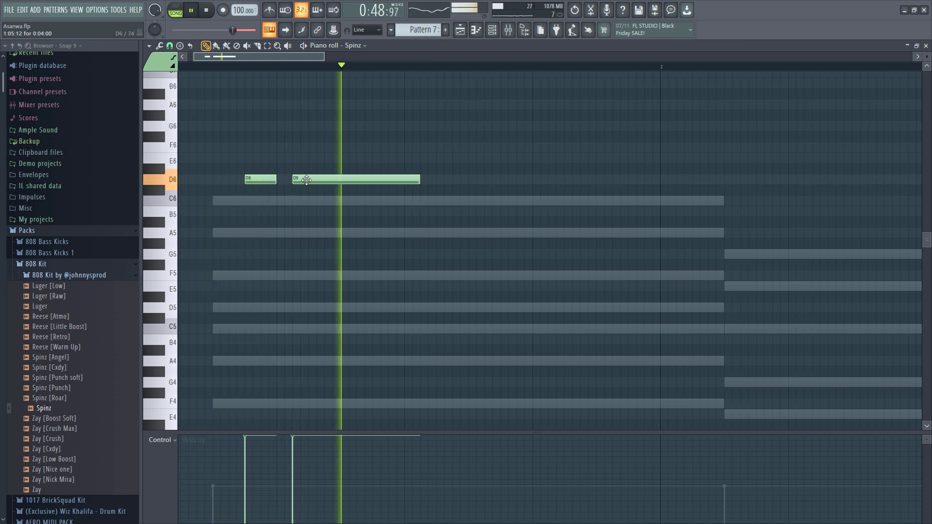
Shorten the second D6 note of the Spinz part by half a step and raise both notes one octave to D7.
scroll(380, 210, down, 2)
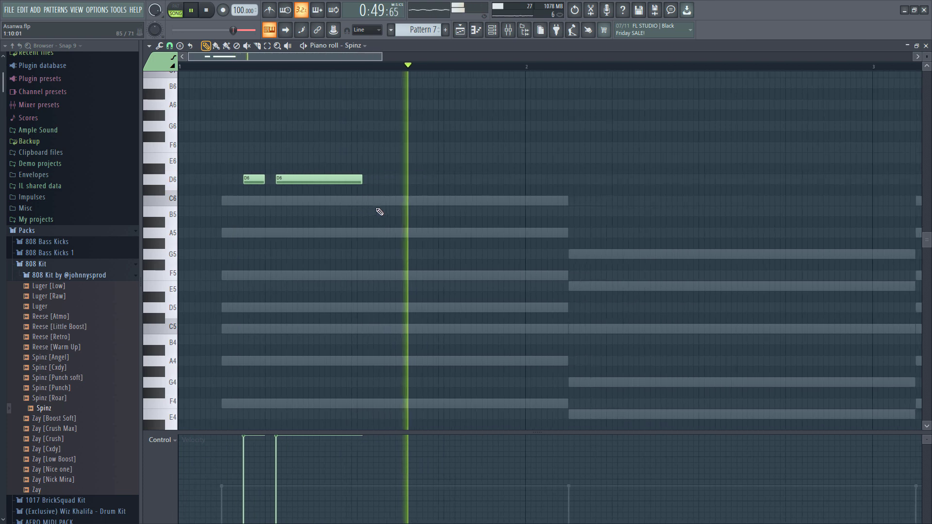
key(space)
key(space)
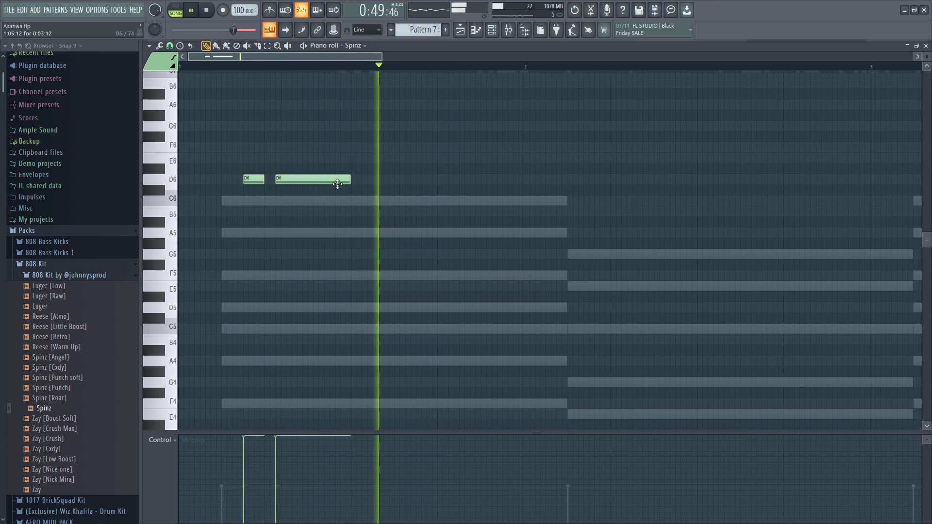
drag(301, 176, 226, 186)
key(space)
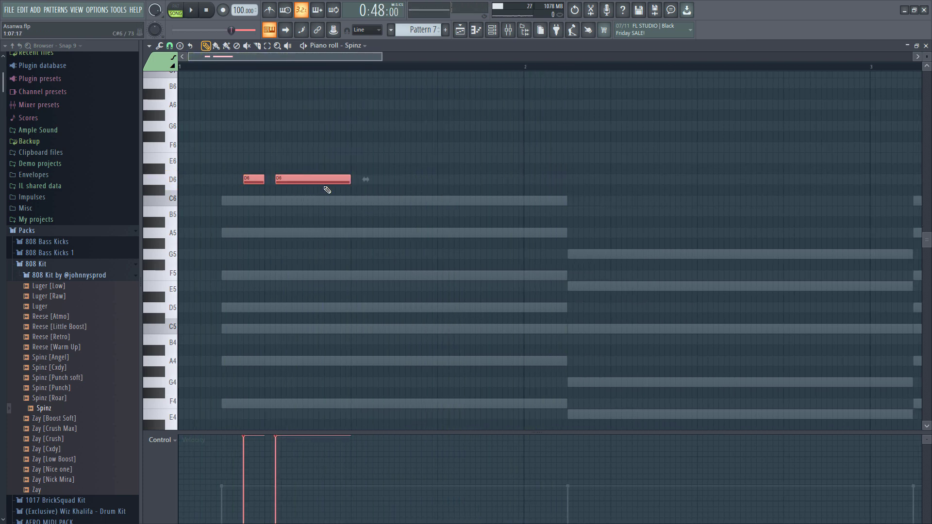
scroll(327, 190, up, 4)
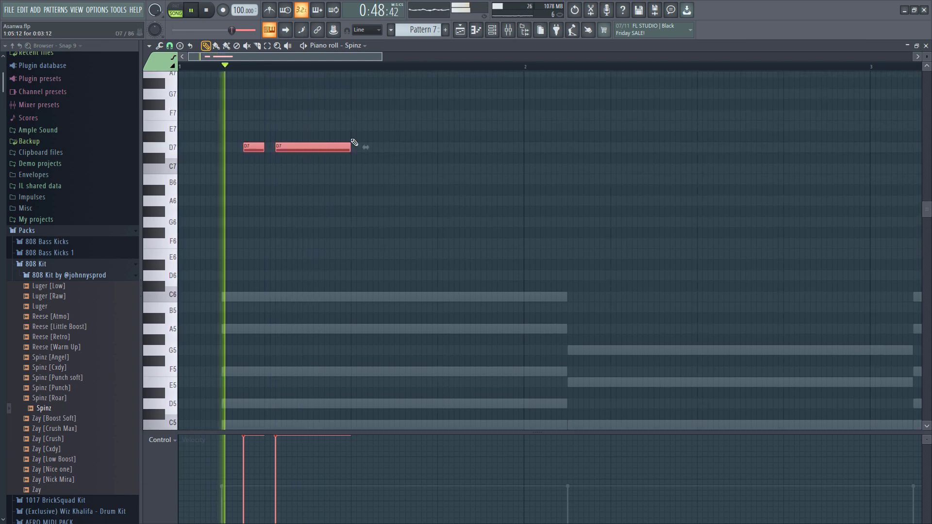
key(space)
Duplicate the Sampler channel's chords into the higher octaves up to C8 and reopen the Spinz part in the piano roll.
key(F6)
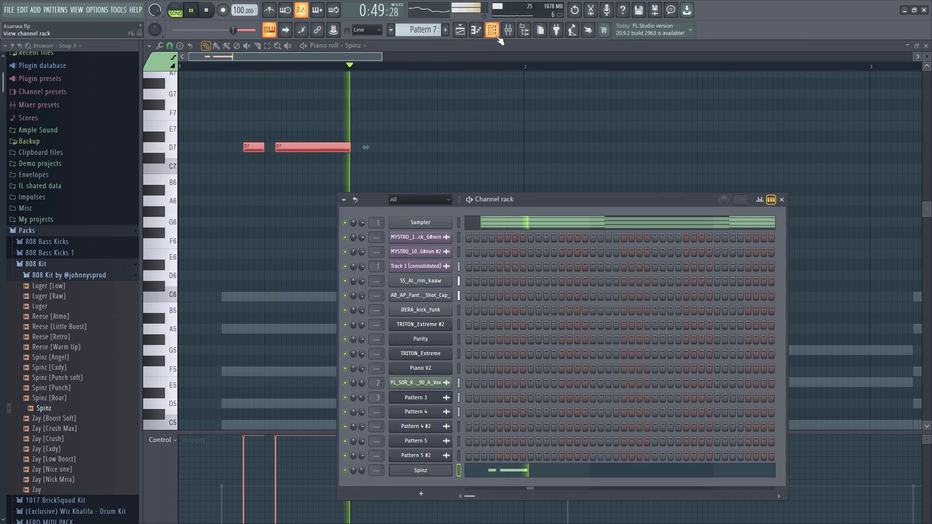
key(F6)
key(space)
key(F6)
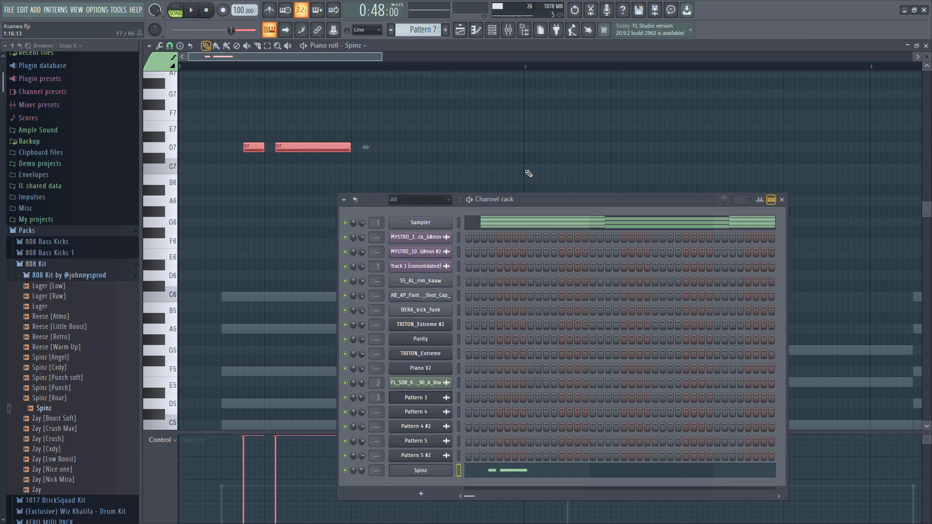
key(F6)
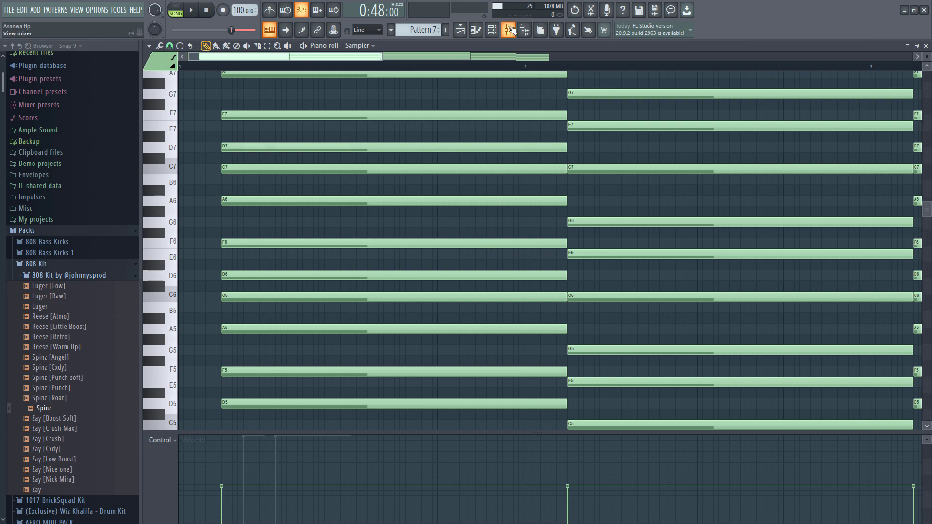
click(496, 34)
click(514, 469)
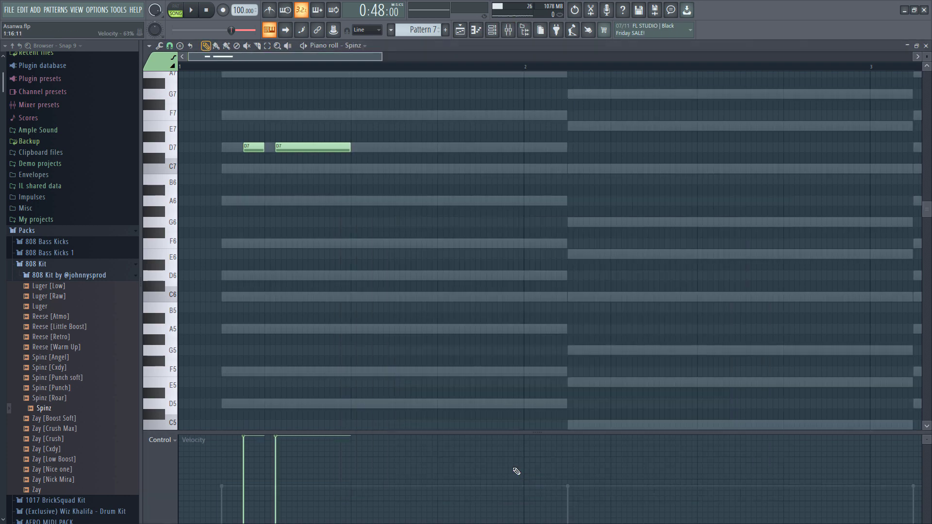
Copy the two D7 notes of the Spinz part to C7 starting at step 4 of bar 2 and play the song.
key(space)
scroll(409, 222, up, 5)
scroll(388, 275, down, 3)
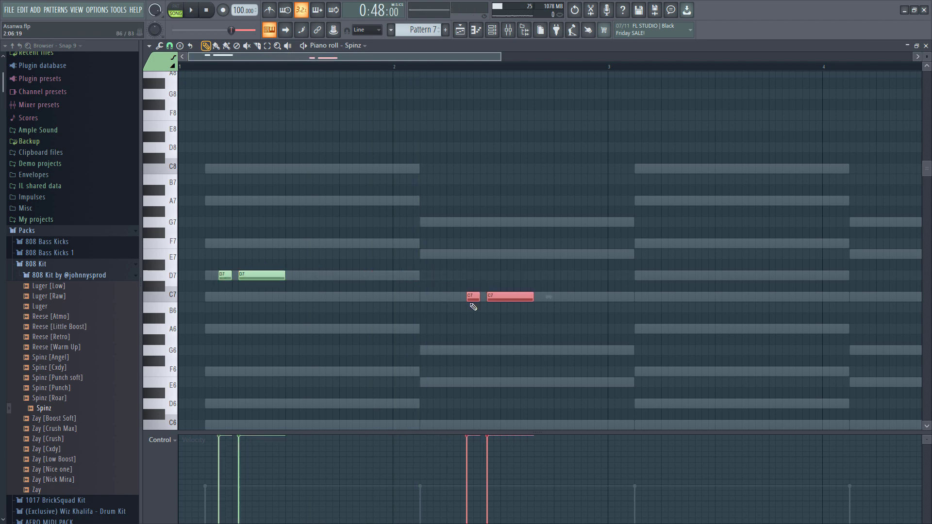
drag(473, 297, 438, 259)
key(space)
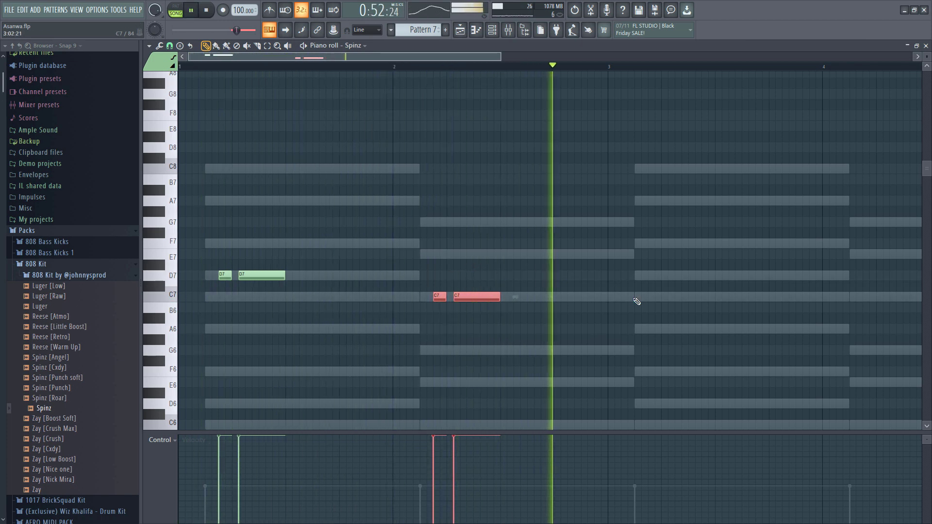
key(space)
Copy all four Spinz notes into bars 3 and 4, starting at step 4 of bar 3.
scroll(633, 301, down, 3)
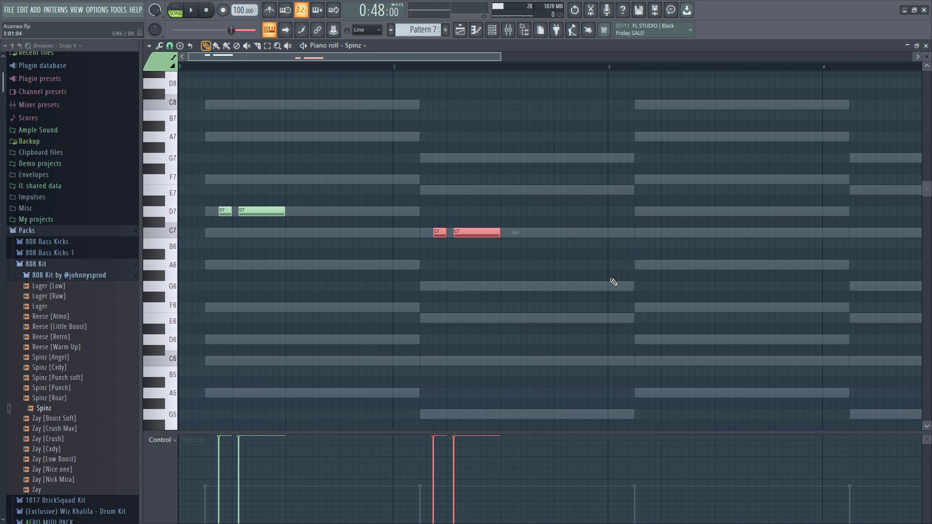
ctrl+scroll(588, 215, down, 2)
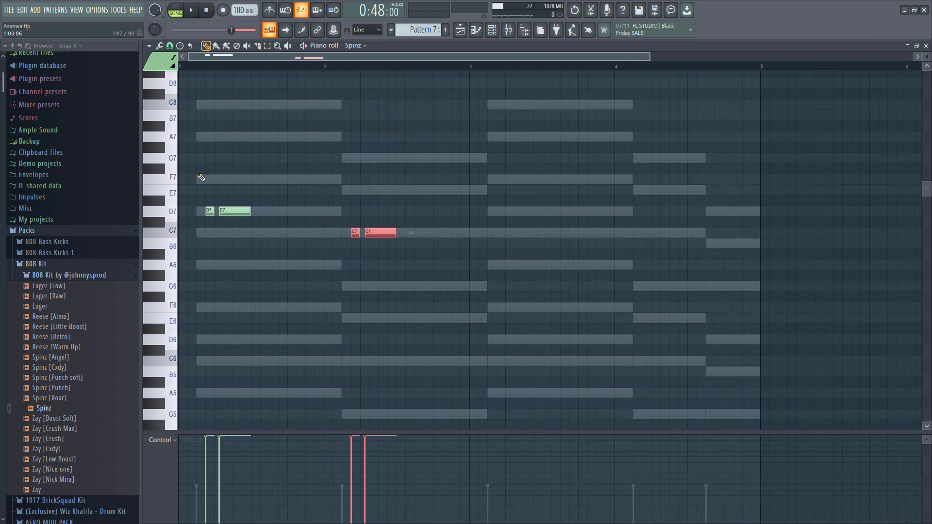
ctrl+drag(198, 175, 401, 276)
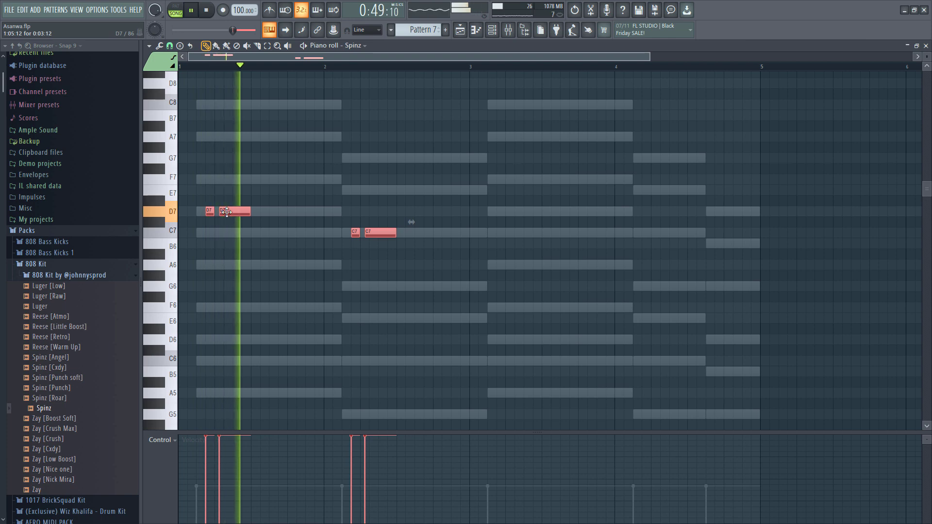
shift+drag(226, 211, 509, 211)
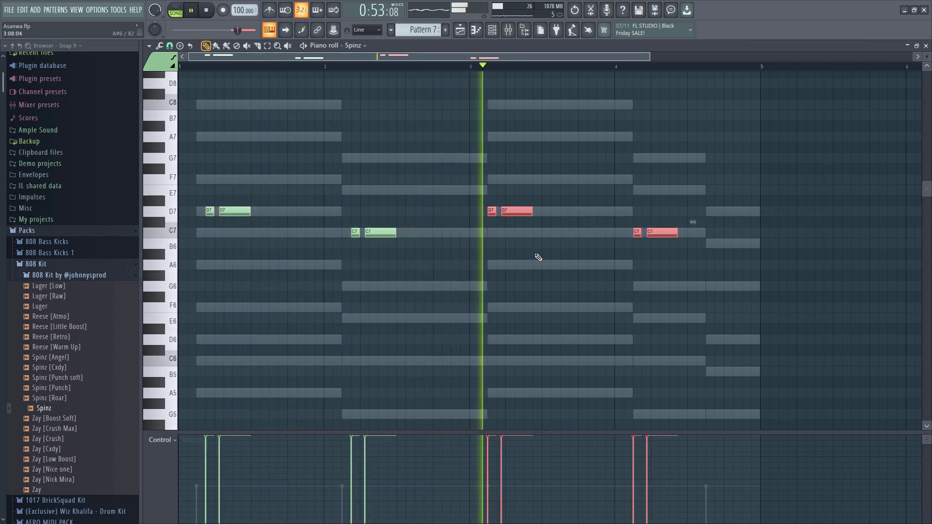
key(shift+Right)
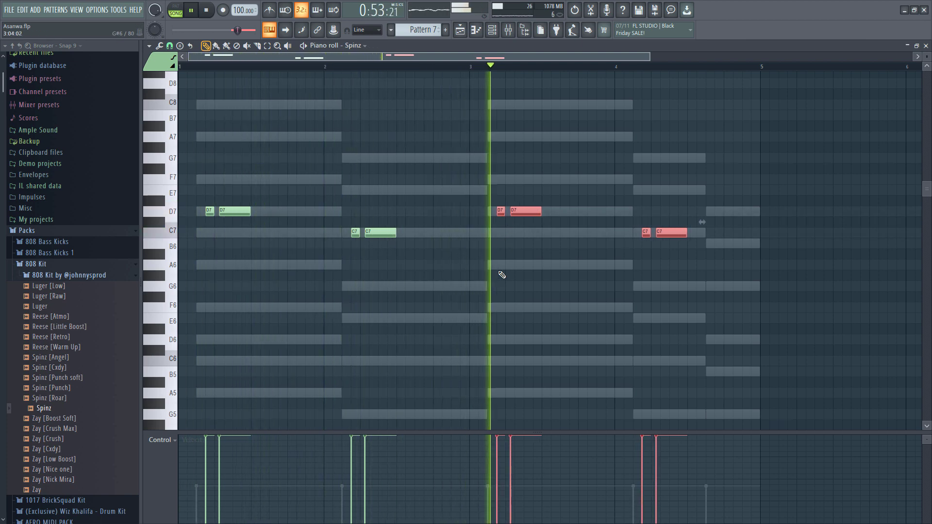
key(ctrl+d)
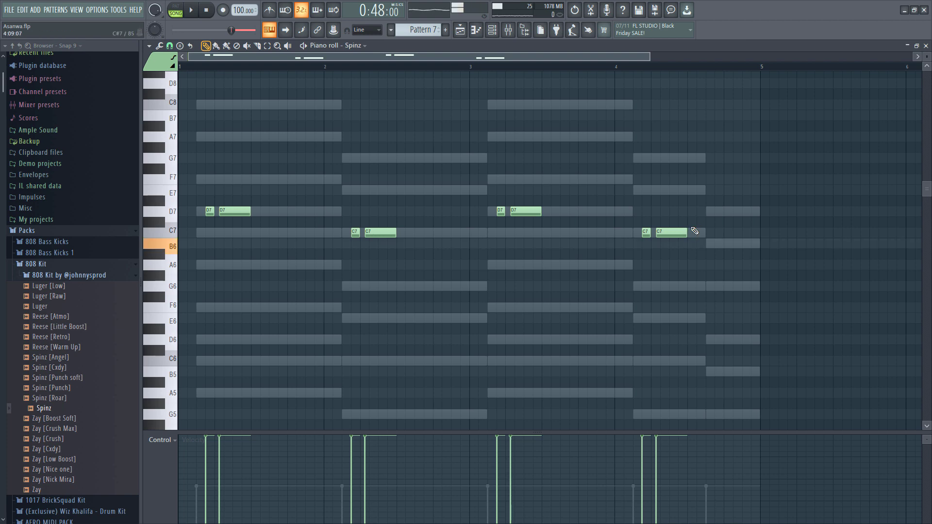
Copy the last two C7 notes of the Spinz part to B6, ending at the end of bar 4, and play the result.
drag(693, 217, 609, 270)
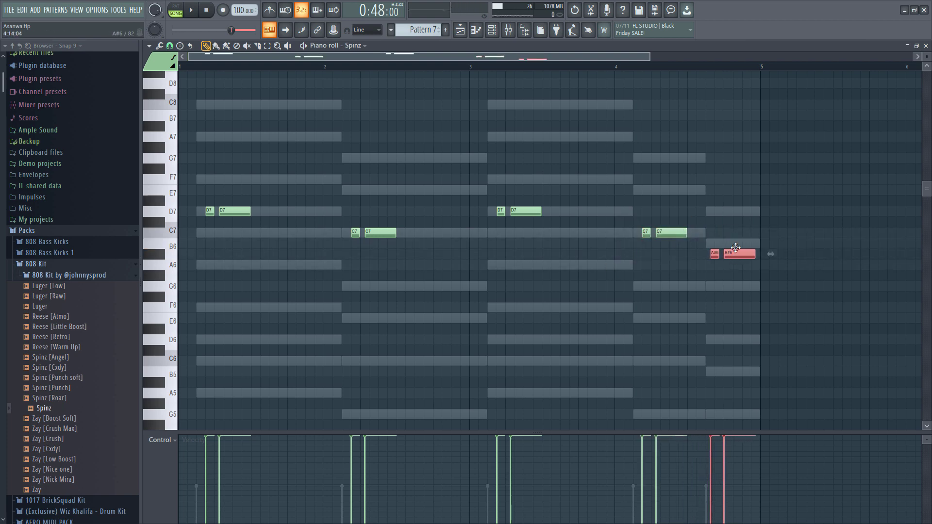
drag(736, 248, 736, 243)
key(space)
click(685, 288)
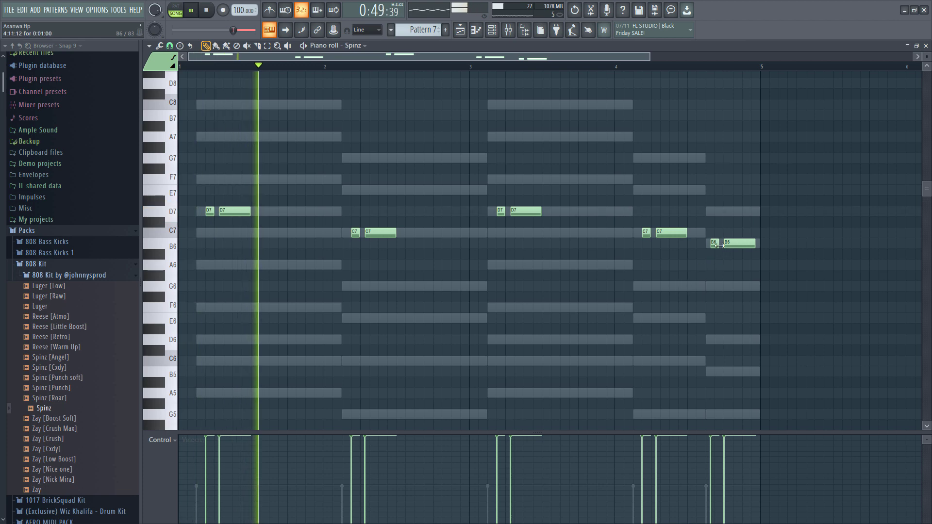
drag(719, 245, 724, 246)
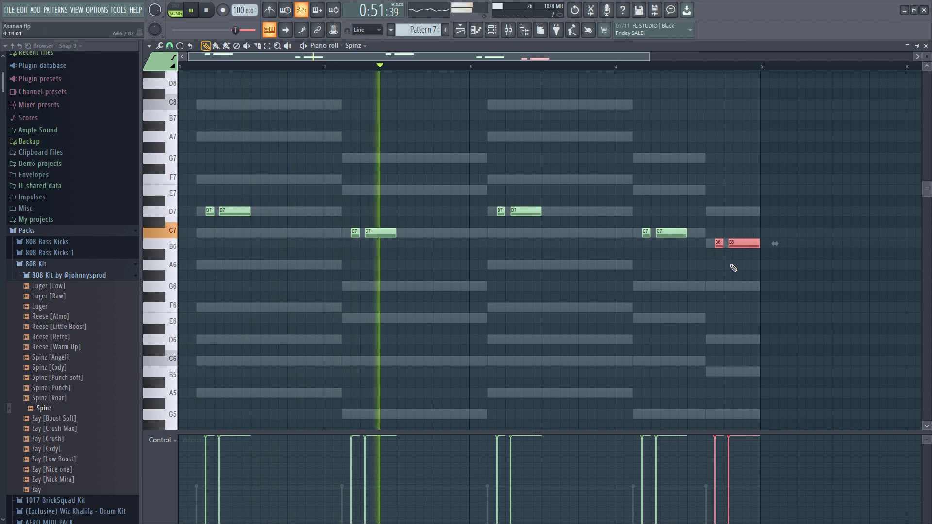
ctrl+scroll(734, 262, up, 2)
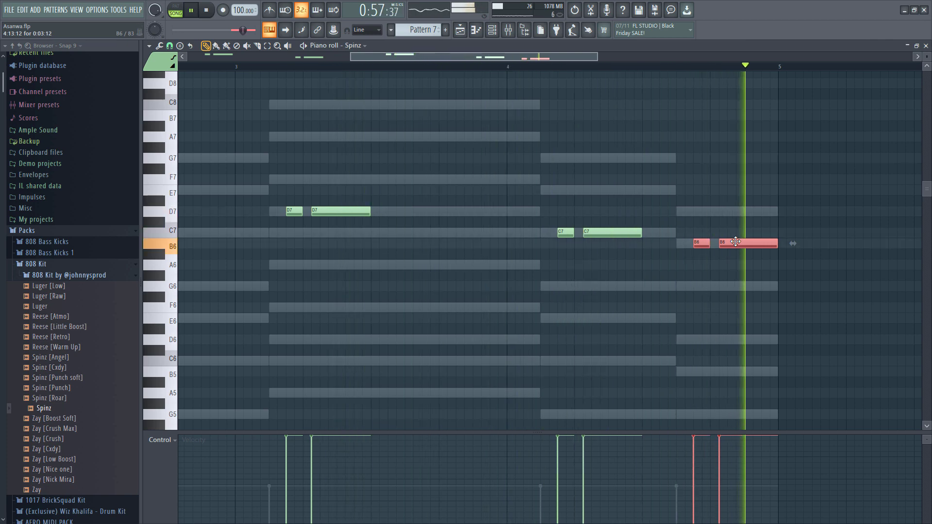
click(728, 198)
Copy the Pattern 7 clip on Track 11 of the playlist to bars 25 to 28.
click(461, 30)
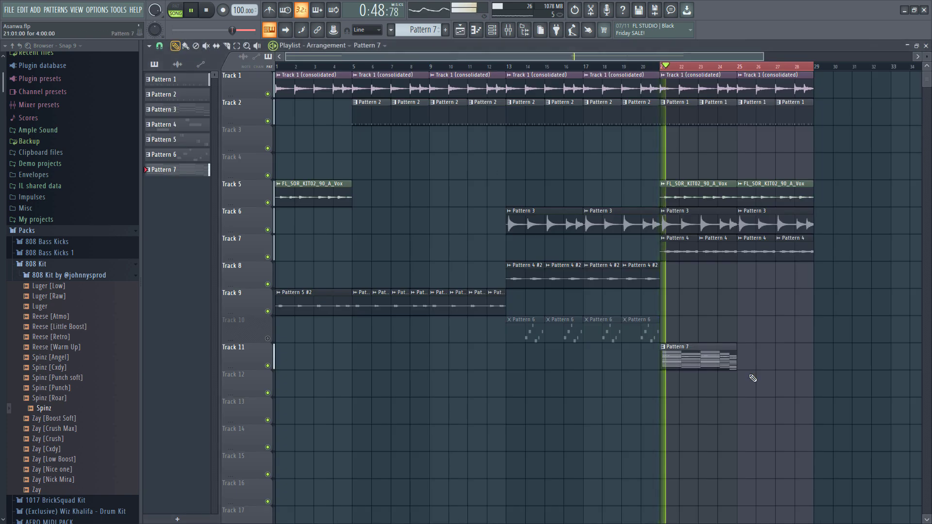
drag(718, 365, 750, 347)
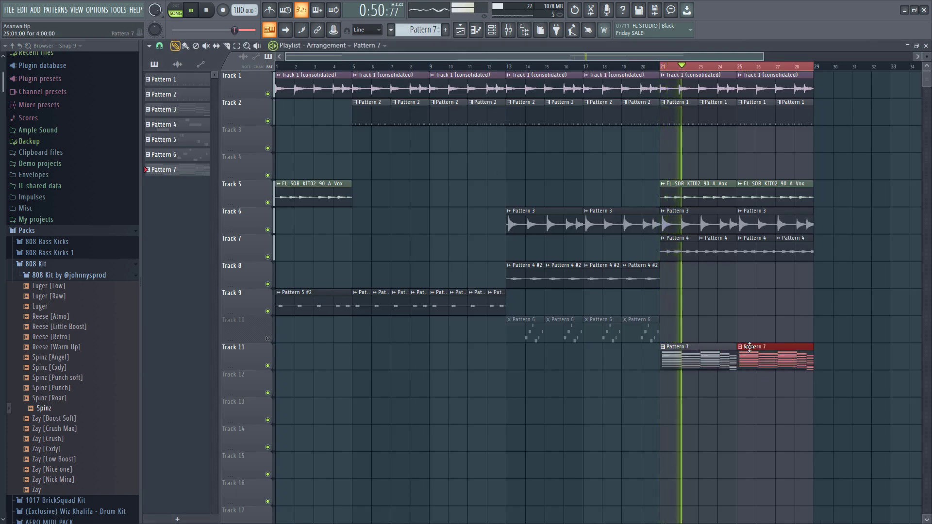
Cut the Sampler channel's chord notes out of Pattern 7, keeping the Spinz notes.
click(496, 31)
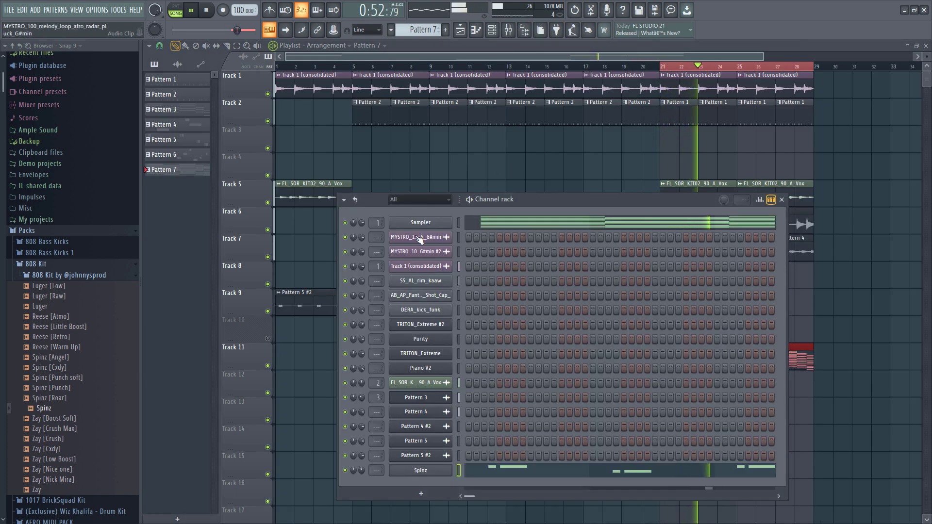
right_click(437, 226)
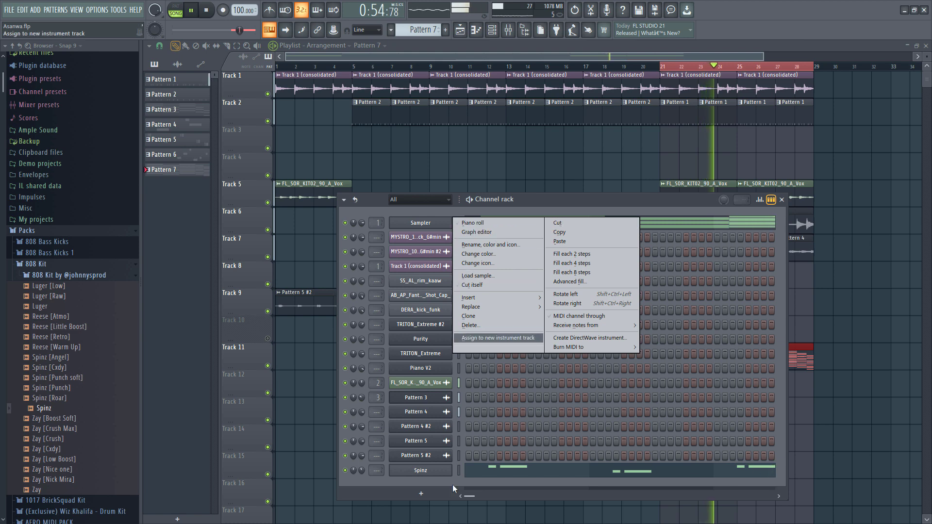
click(460, 471)
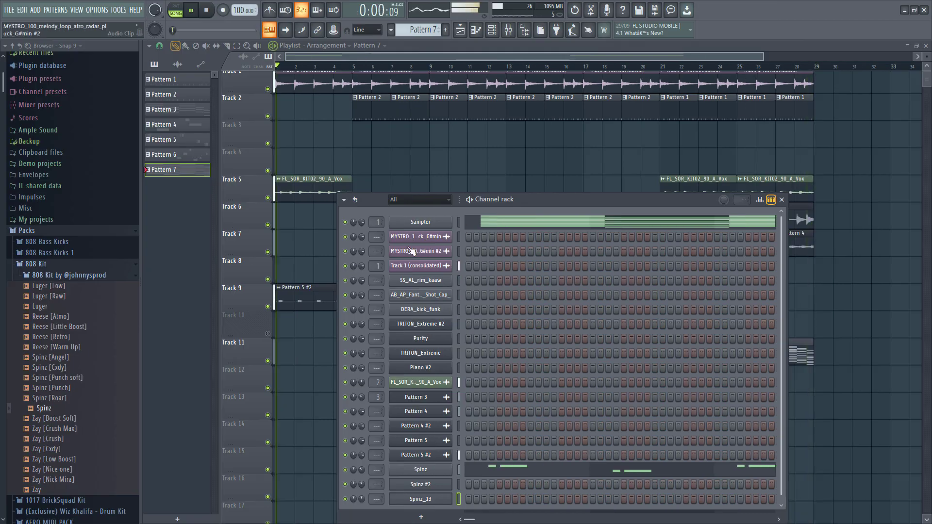
right_click(427, 222)
click(592, 223)
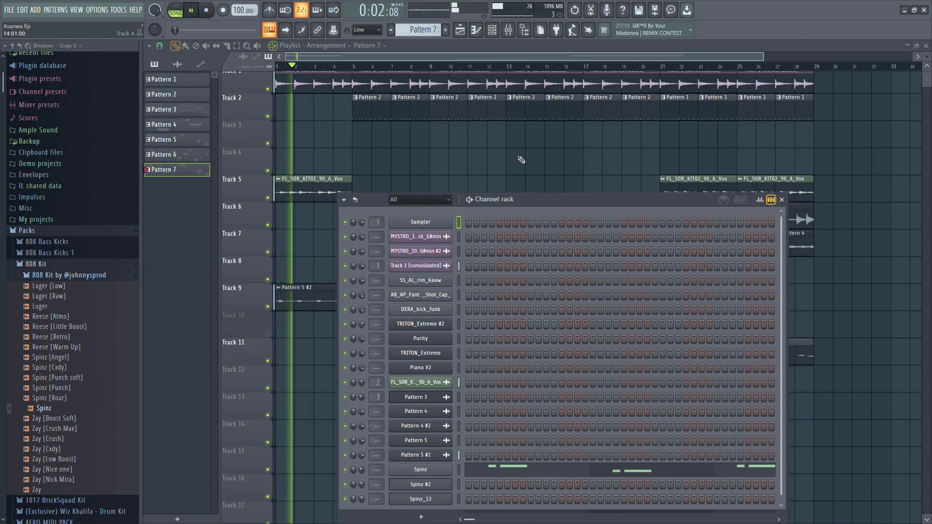
key(F6)
click(148, 45)
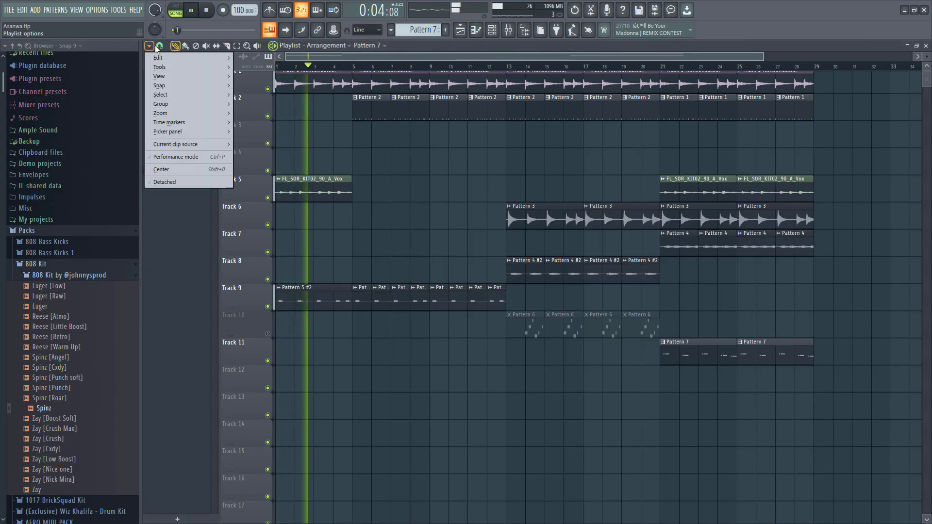
click(159, 46)
click(183, 196)
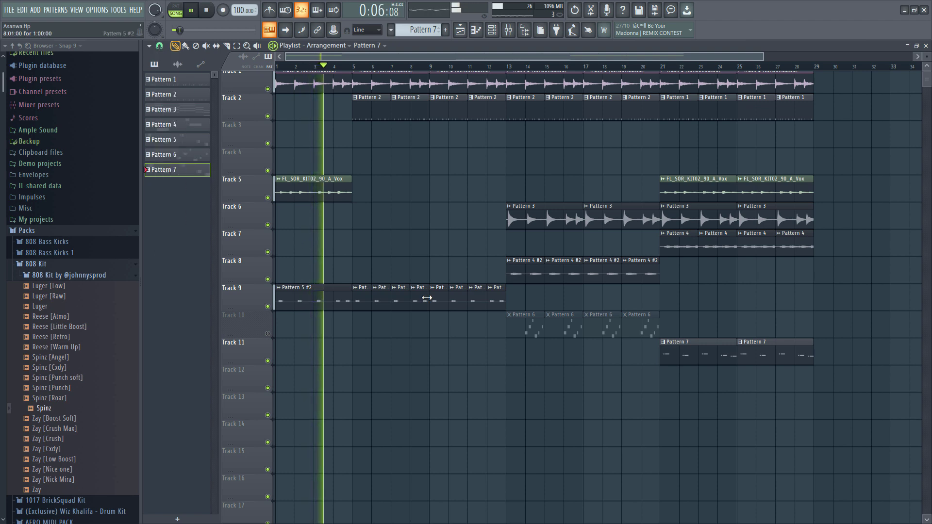
Repeat the four Pattern 5 #2 clips of bars 9 to 12 on Track 9 until they fill the track through bar 28.
drag(491, 301, 434, 306)
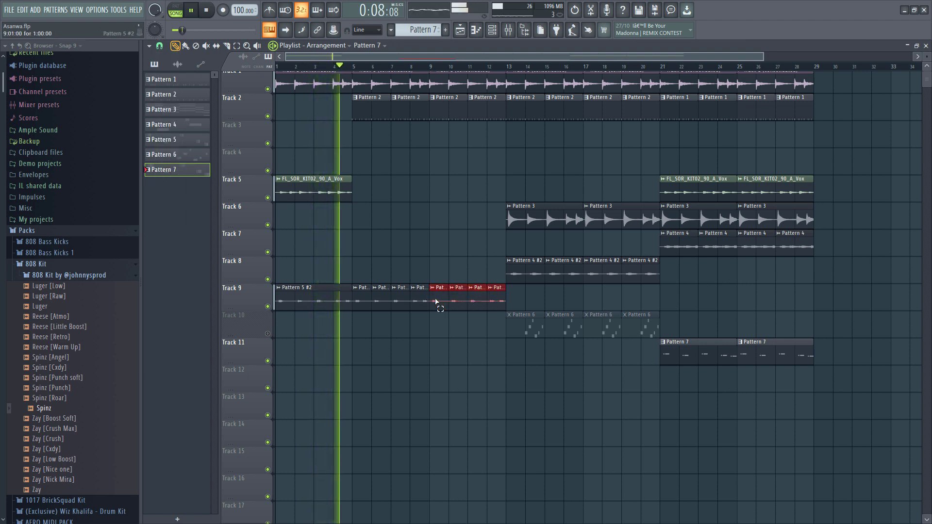
click(507, 75)
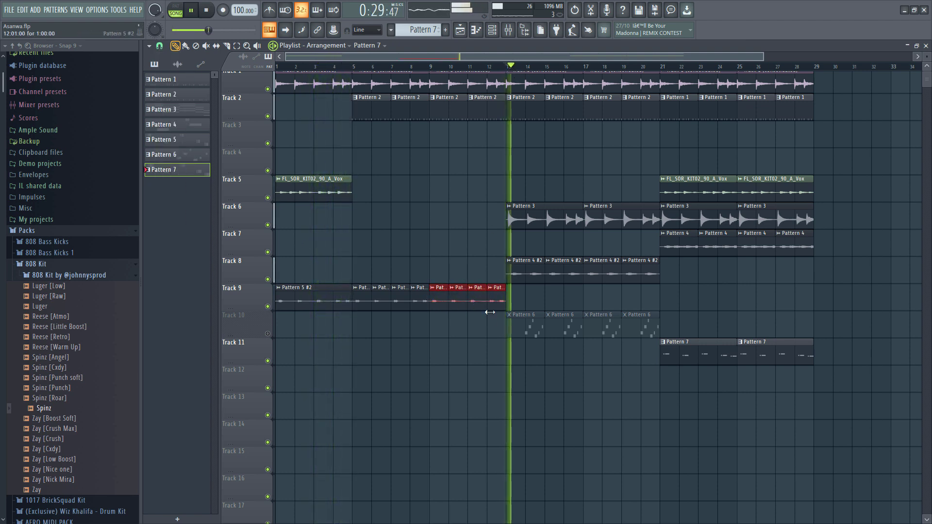
key(ctrl+b)
key(ctrl+b)
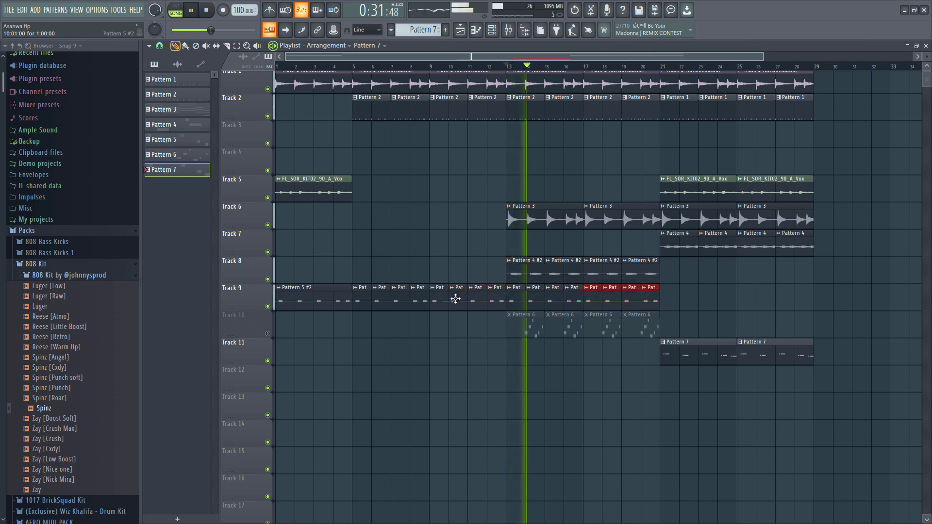
key(ctrl+b)
key(ctrl+b)
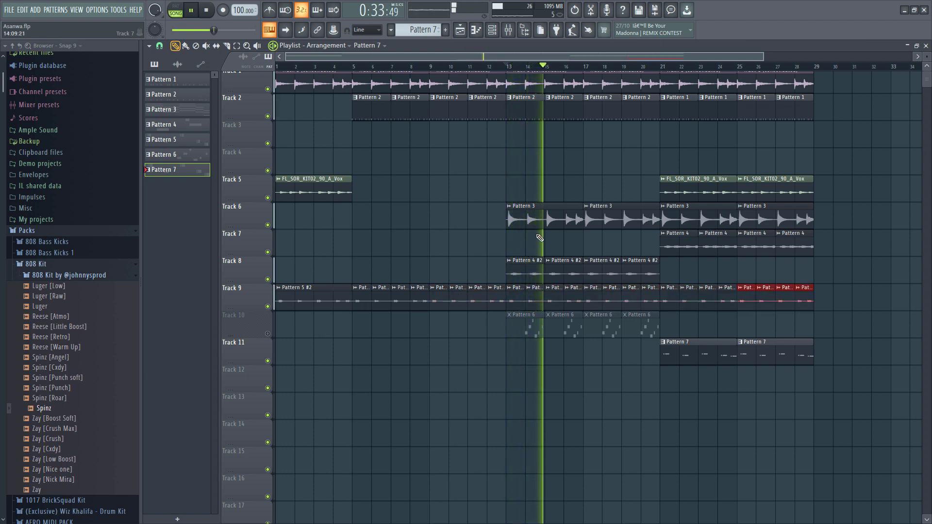
Play the song from around bar 21 and set the channel volume of the Pattern 5 #2 audio clip to 86%.
click(653, 78)
double_click(301, 294)
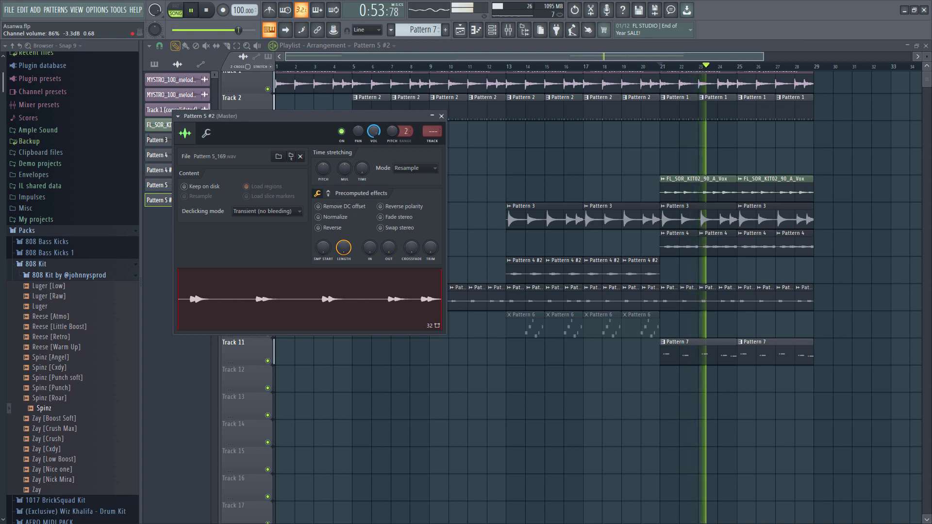
click(441, 117)
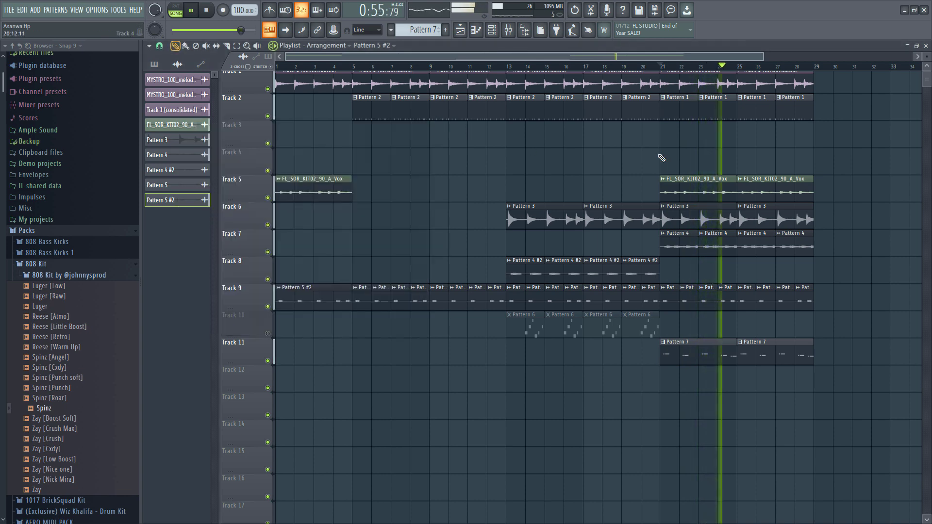
Delete the two FL_SOR_KIT02_90_A_Vox clips in bars 21 to 28 of Track 5.
right_click(693, 197)
right_click(775, 197)
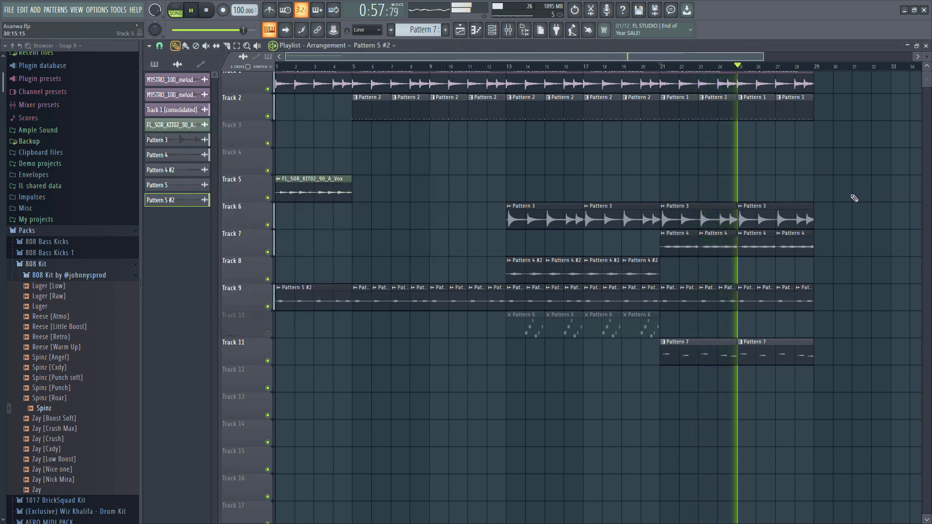